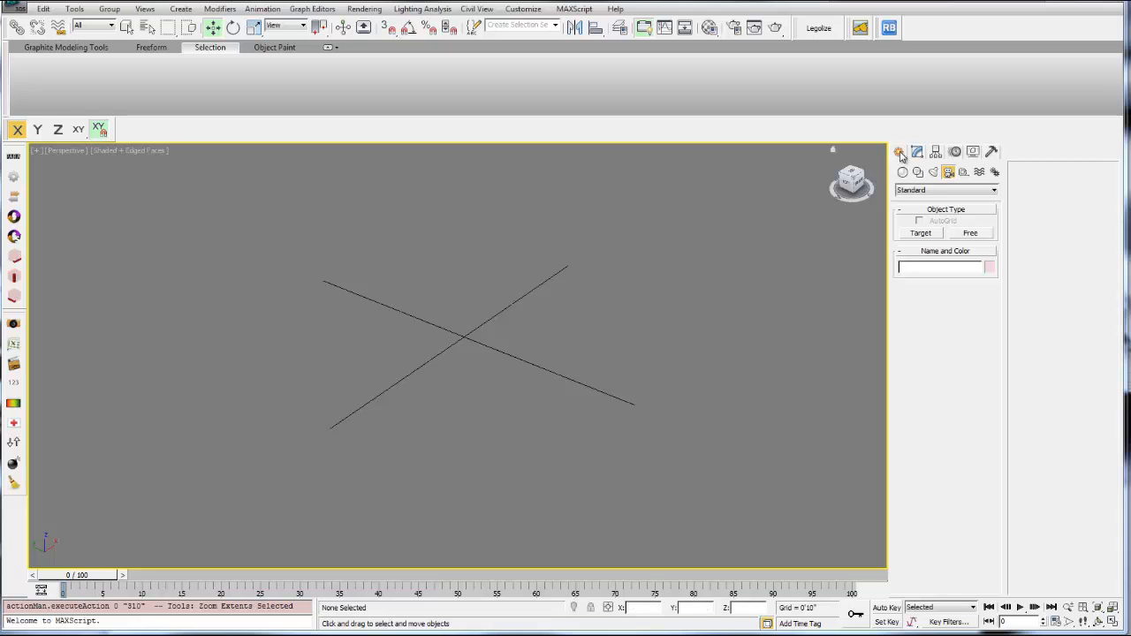
Create a standard primitive plane about 12'1" long and 12'8" wide, roughly centred on the origin.
{"action": "left_click", "coordinate": [902, 171]}
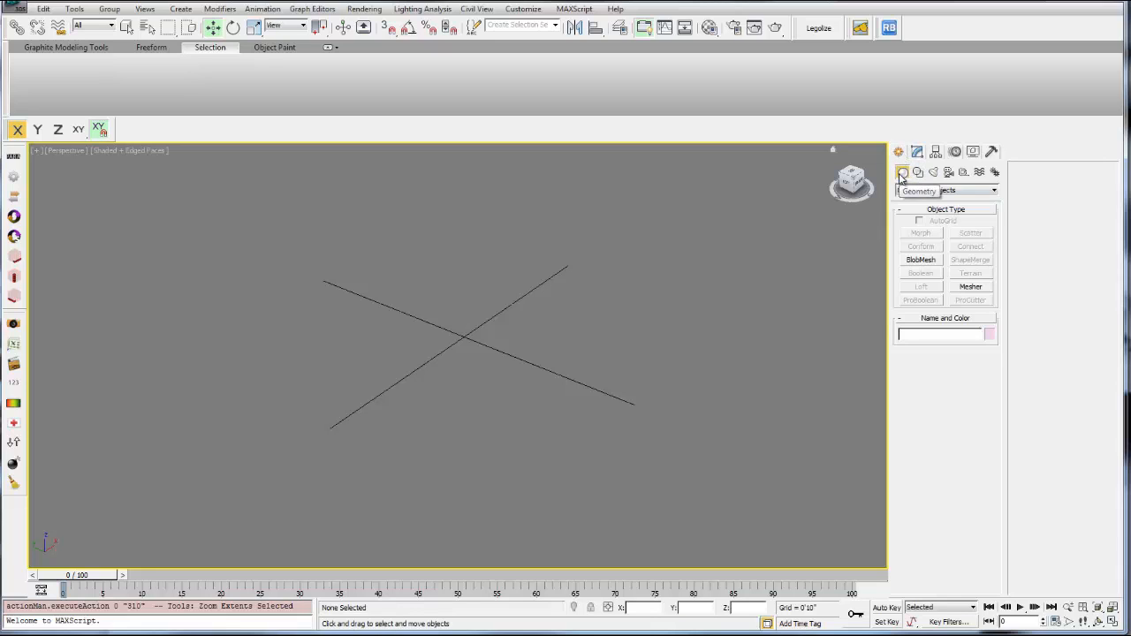
{"action": "left_click", "coordinate": [925, 190]}
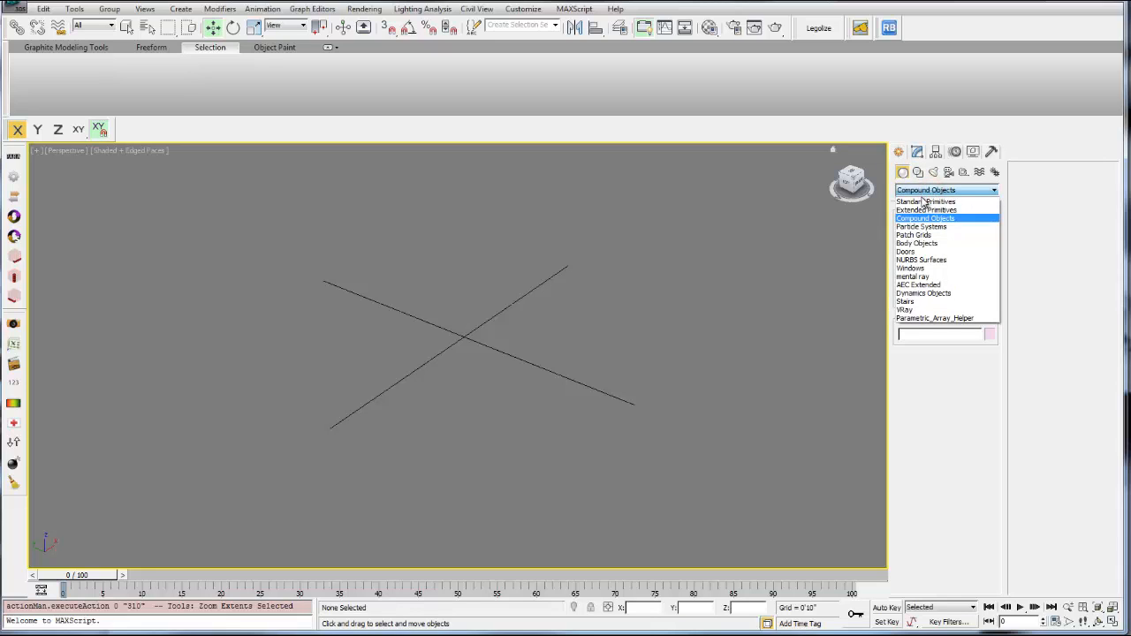
{"action": "left_click", "coordinate": [923, 202]}
{"action": "left_click", "coordinate": [971, 288]}
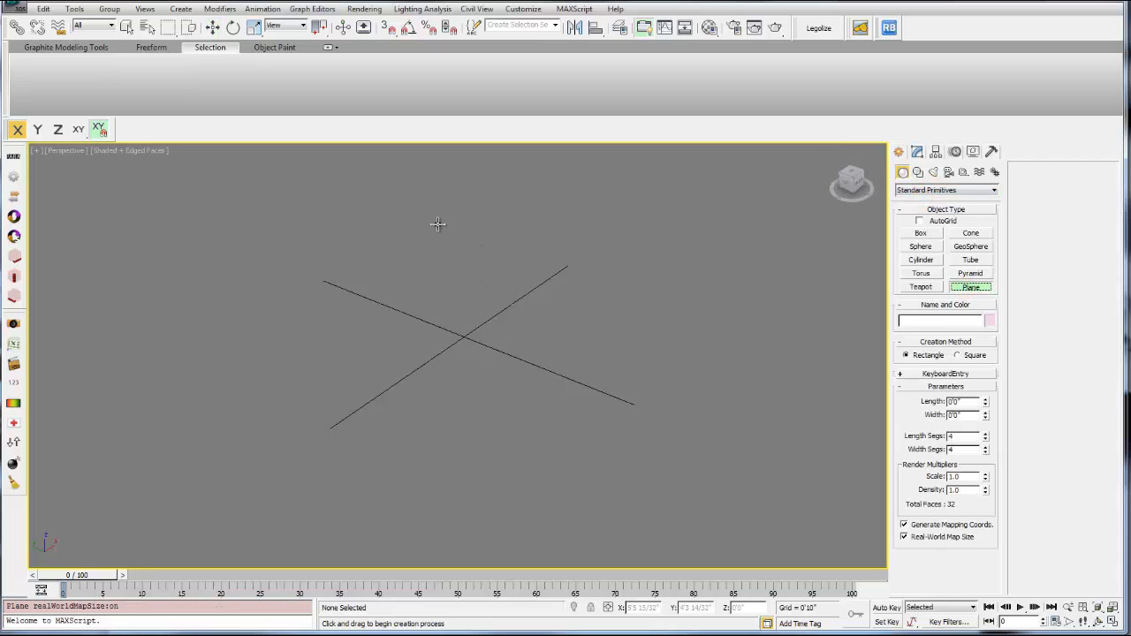
{"action": "left_click_drag", "start_coordinate": [437, 225], "coordinate": [517, 536]}
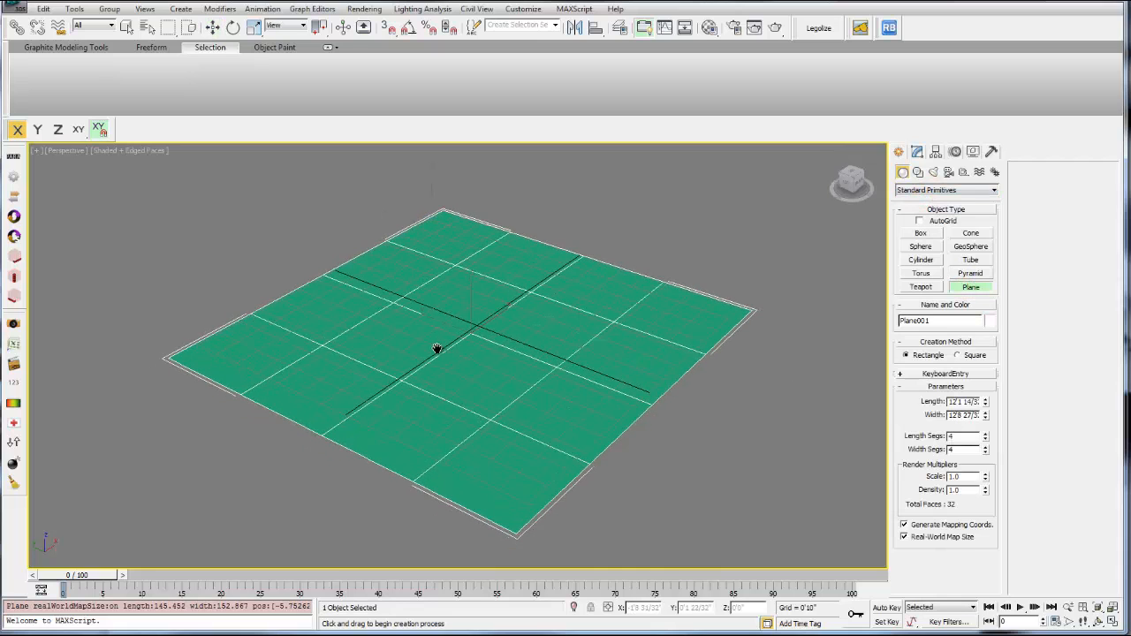
{"action": "left_click", "coordinate": [107, 151]}
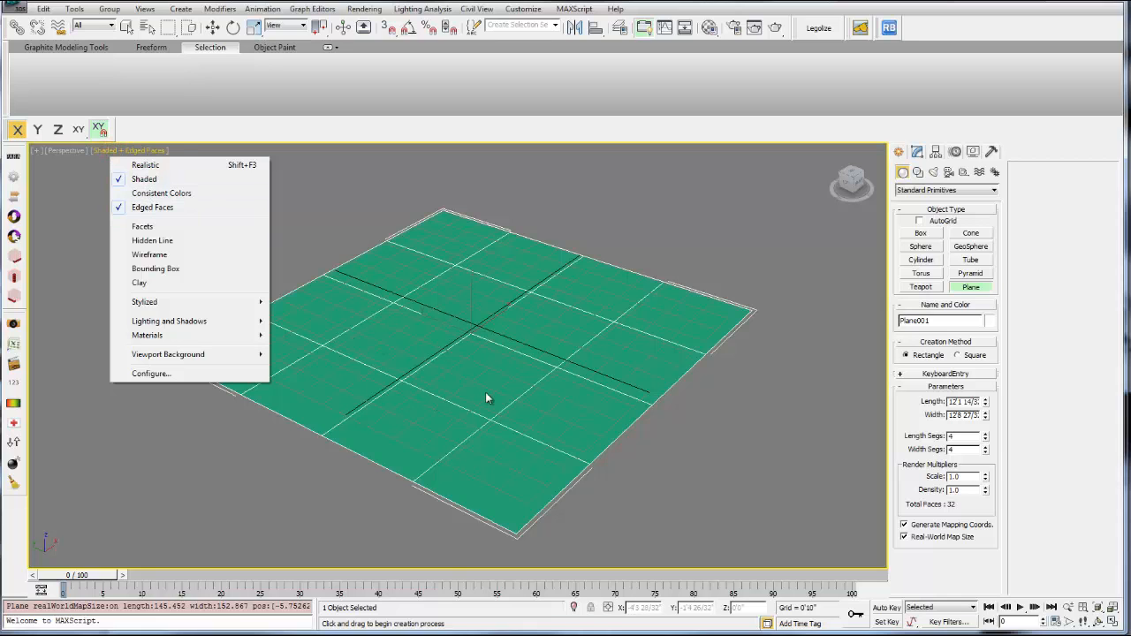
{"action": "left_click", "coordinate": [553, 372]}
{"action": "mouse_move", "coordinate": [553, 372]}
{"action": "middle_mouse_down", "text": "alt"}
{"action": "mouse_move", "coordinate": [533, 394]}
{"action": "mouse_move", "coordinate": [526, 378]}
{"action": "middle_mouse_up", "text": "alt"}
{"action": "scroll", "coordinate": [530, 381], "scroll_direction": "down", "scroll_amount": 3}
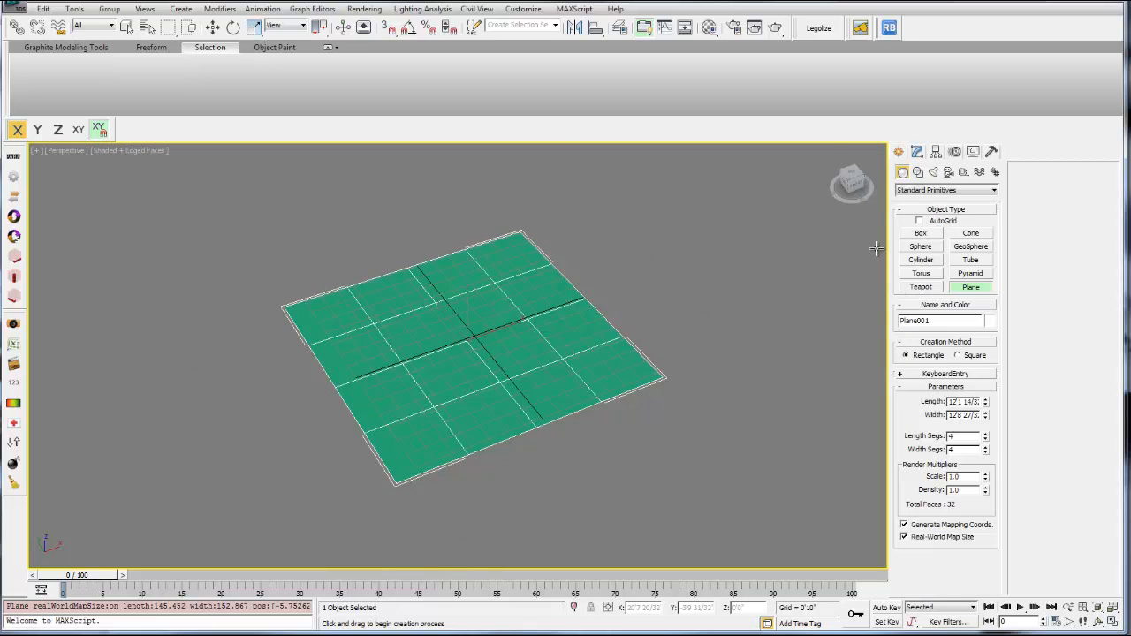
{"action": "scroll", "coordinate": [871, 239], "scroll_direction": "up", "scroll_amount": 3}
Set the plane's length segments and width segments to 2 each.
{"action": "left_click", "coordinate": [917, 152]}
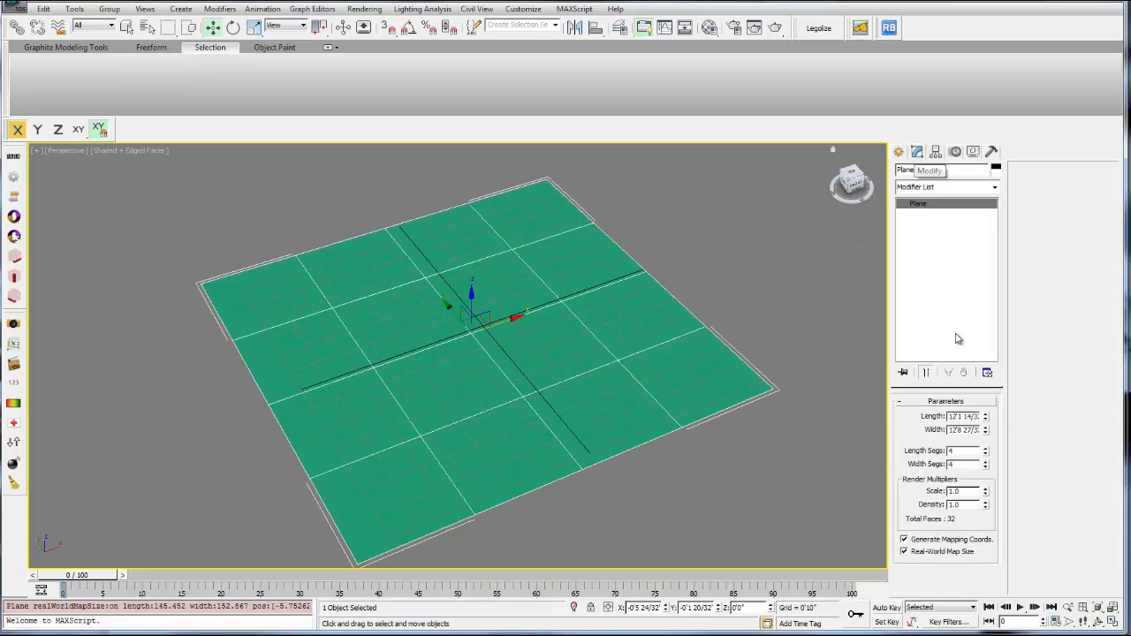
{"action": "left_click", "coordinate": [985, 454]}
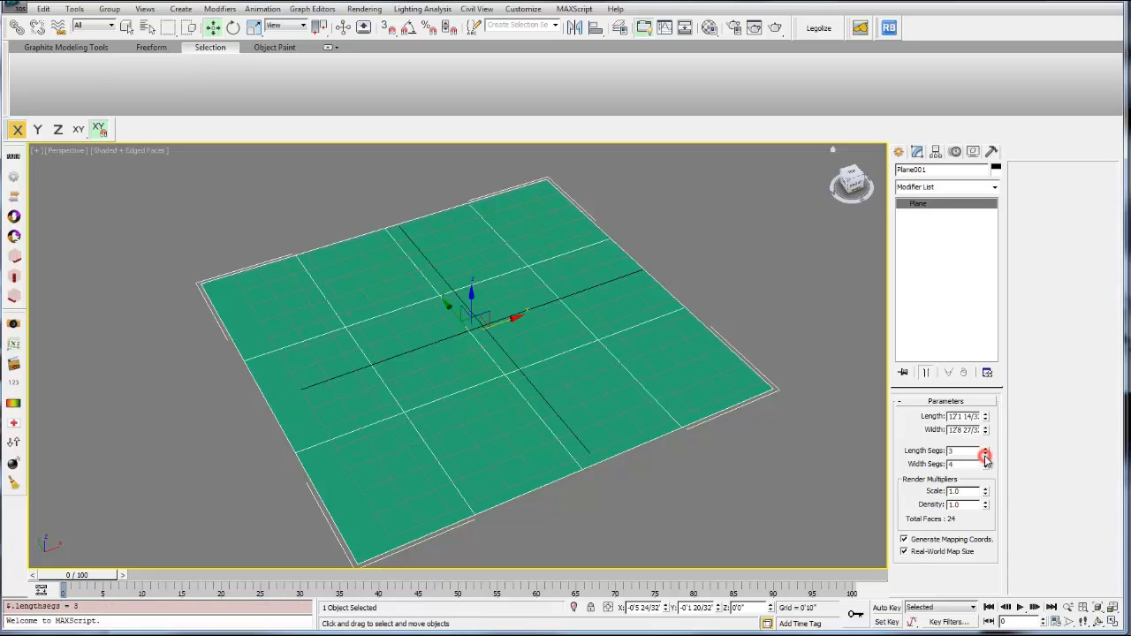
{"action": "left_click", "coordinate": [985, 454]}
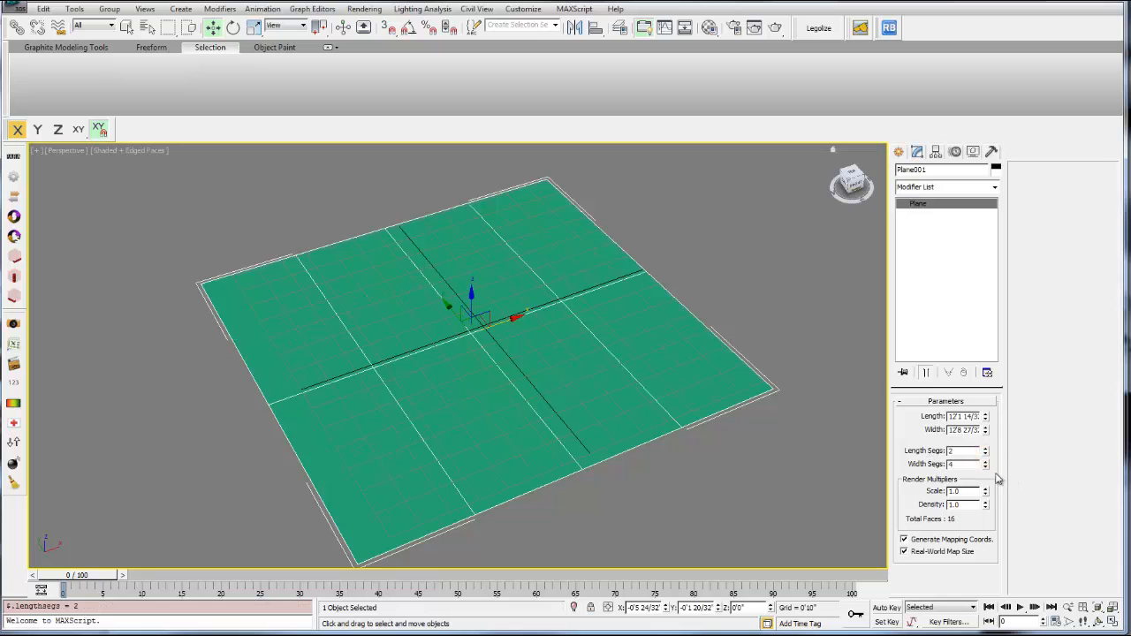
{"action": "left_click", "coordinate": [985, 468]}
{"action": "left_click", "coordinate": [985, 467]}
{"action": "mouse_move", "coordinate": [548, 331]}
{"action": "middle_mouse_down", "text": "alt"}
{"action": "mouse_move", "coordinate": [498, 348]}
{"action": "mouse_move", "coordinate": [455, 254]}
{"action": "mouse_move", "coordinate": [493, 351]}
{"action": "mouse_move", "coordinate": [557, 348]}
{"action": "middle_mouse_up", "text": "alt"}
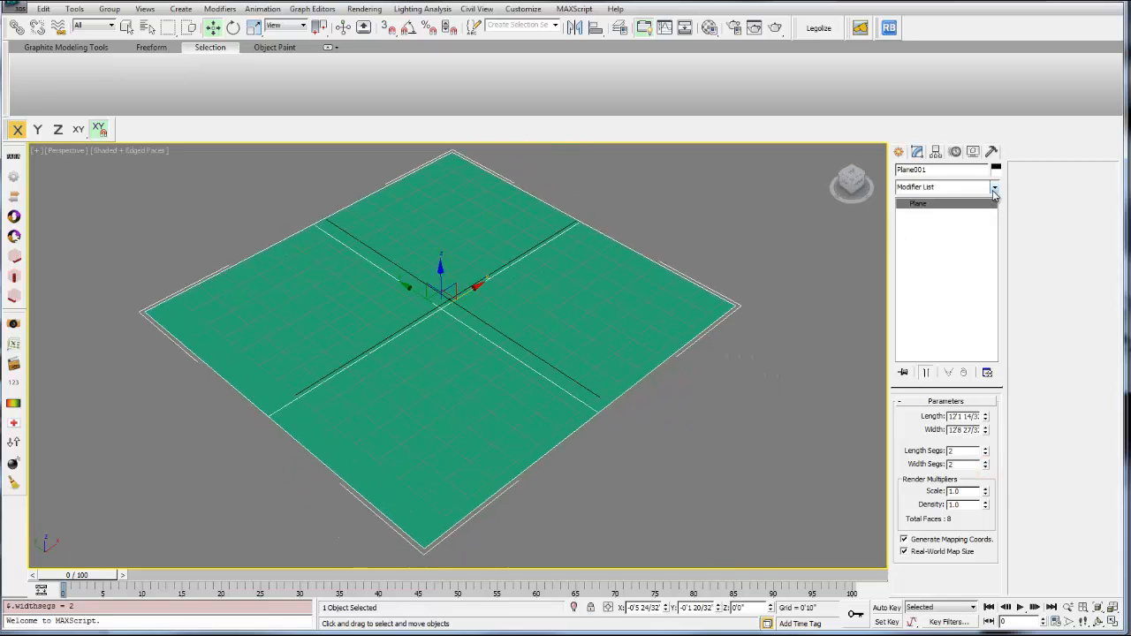
{"action": "right_click", "coordinate": [469, 301]}
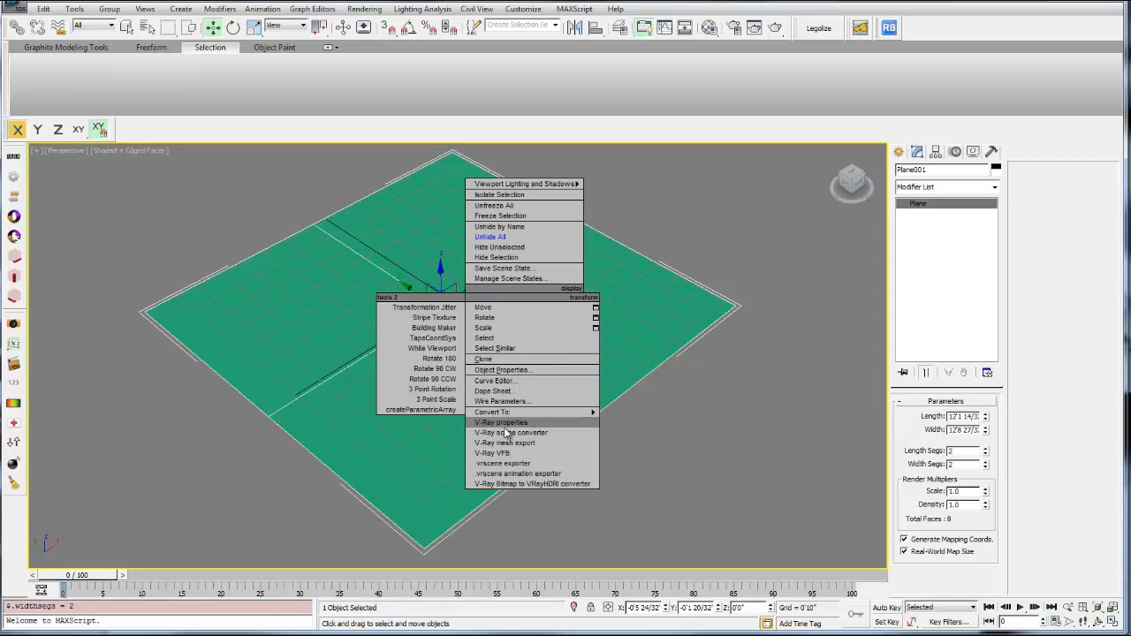
{"action": "mouse_move", "coordinate": [502, 413]}
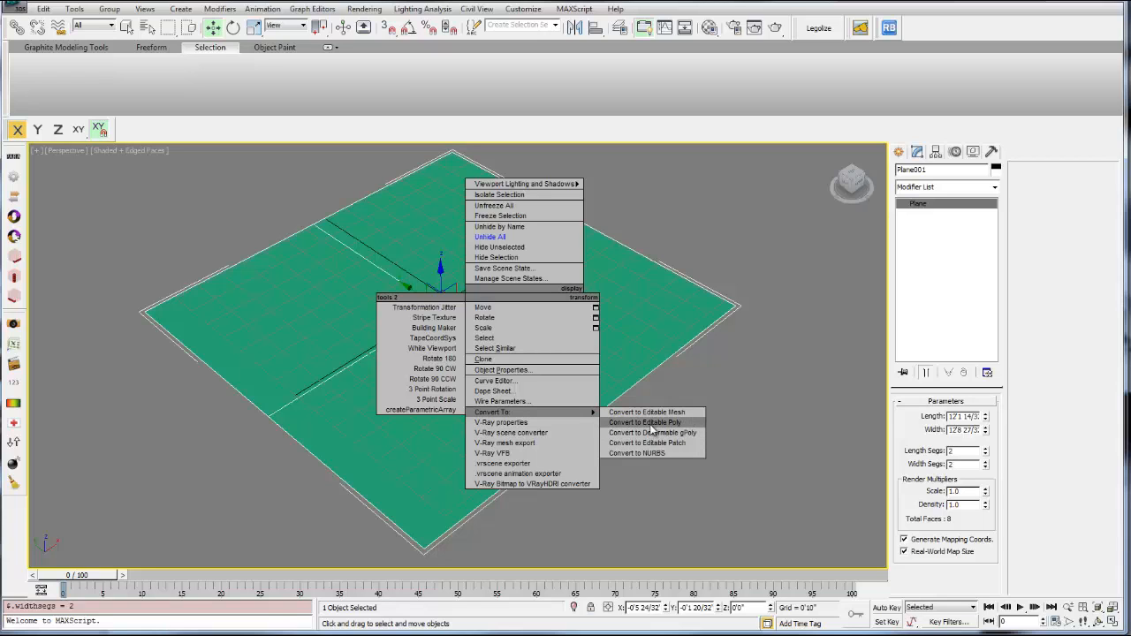
{"action": "left_click", "coordinate": [1001, 196]}
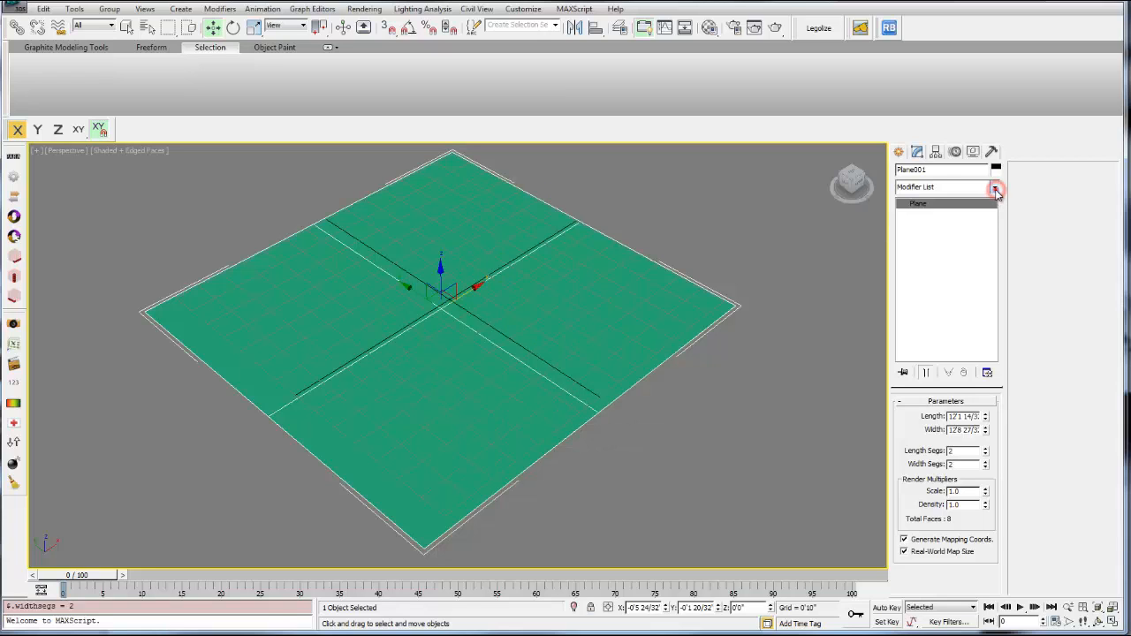
Add an Edit Poly modifier to the plane.
{"action": "left_click", "coordinate": [994, 187]}
{"action": "left_click", "coordinate": [1029, 197]}
{"action": "left_click", "coordinate": [995, 187]}
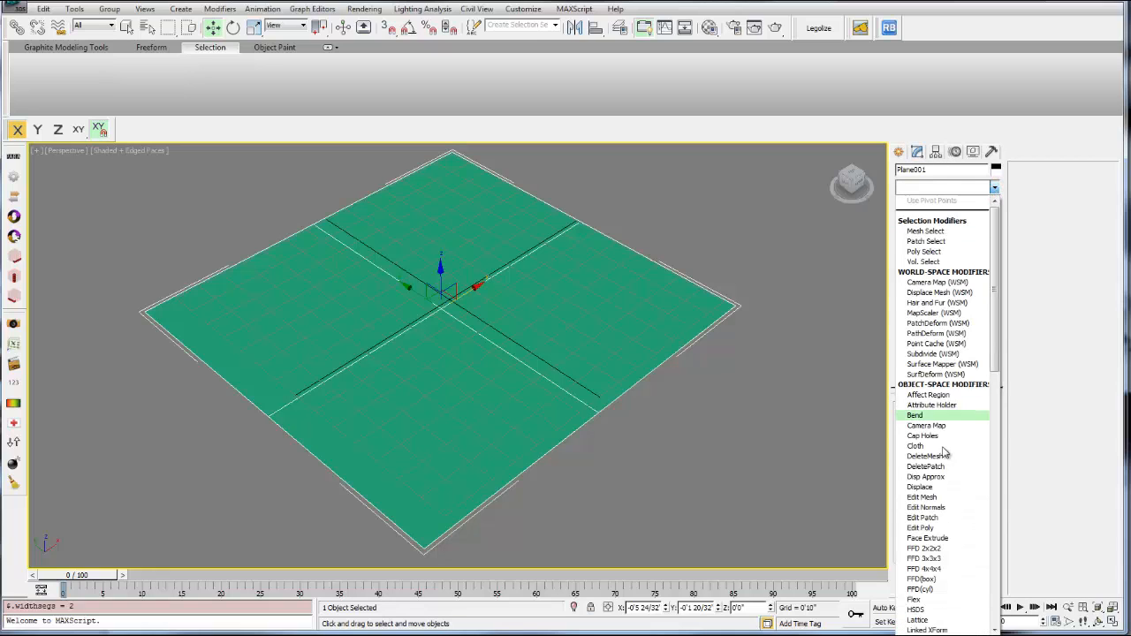
{"action": "left_click", "coordinate": [919, 528]}
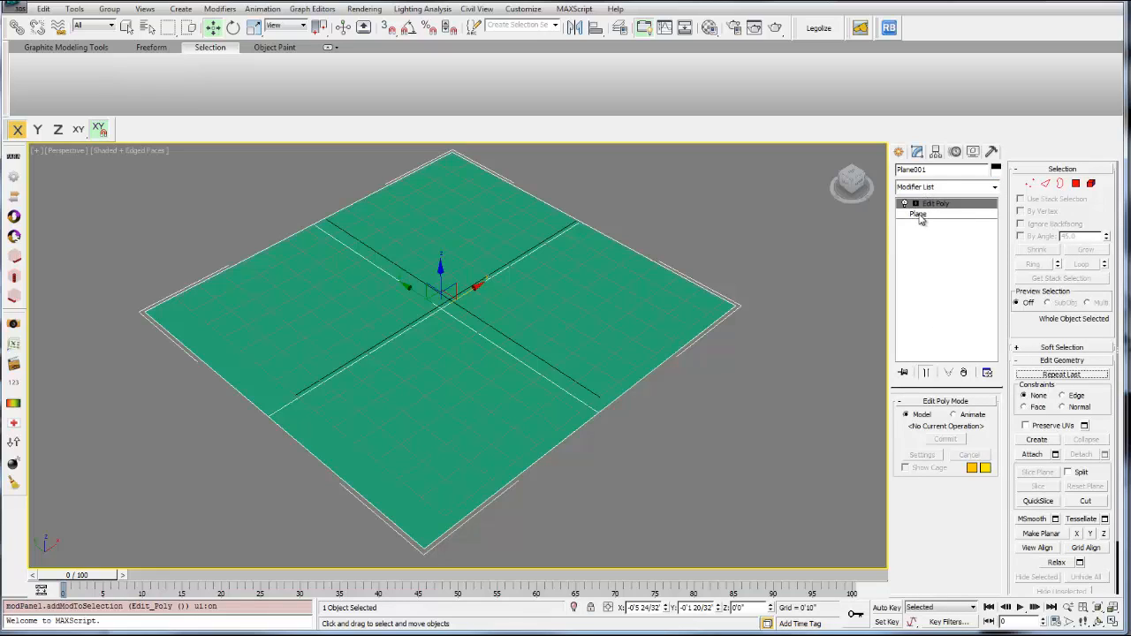
Set the base plane's length to about 144 inches beneath the modifier and return to the Edit Poly level.
{"action": "left_click", "coordinate": [920, 214]}
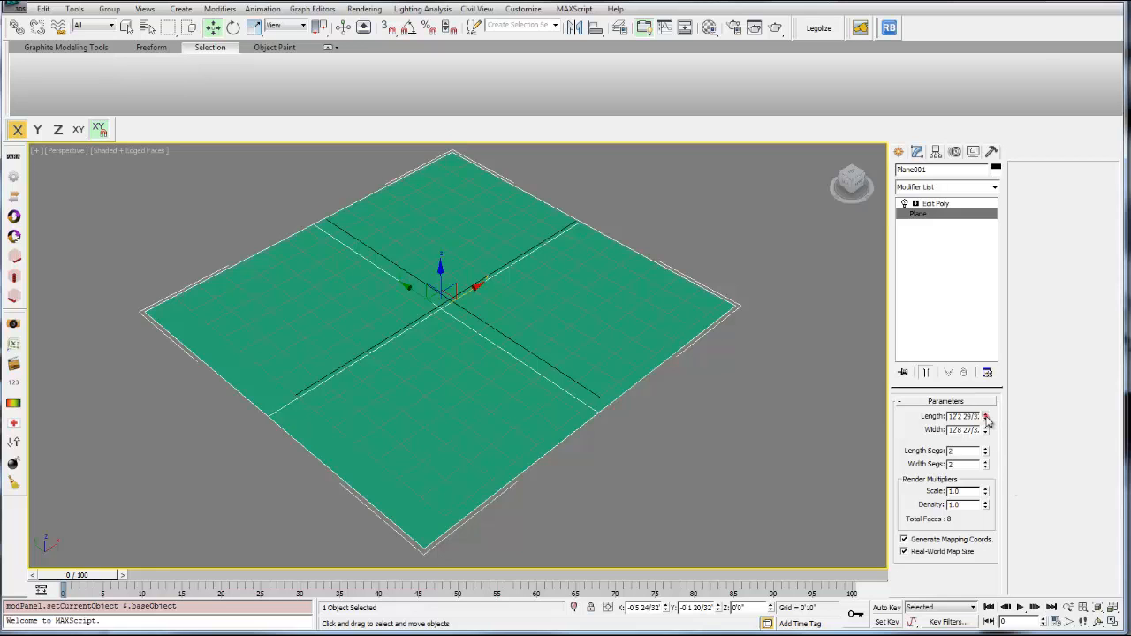
{"action": "left_click_drag", "start_coordinate": [986, 419], "coordinate": [986, 424]}
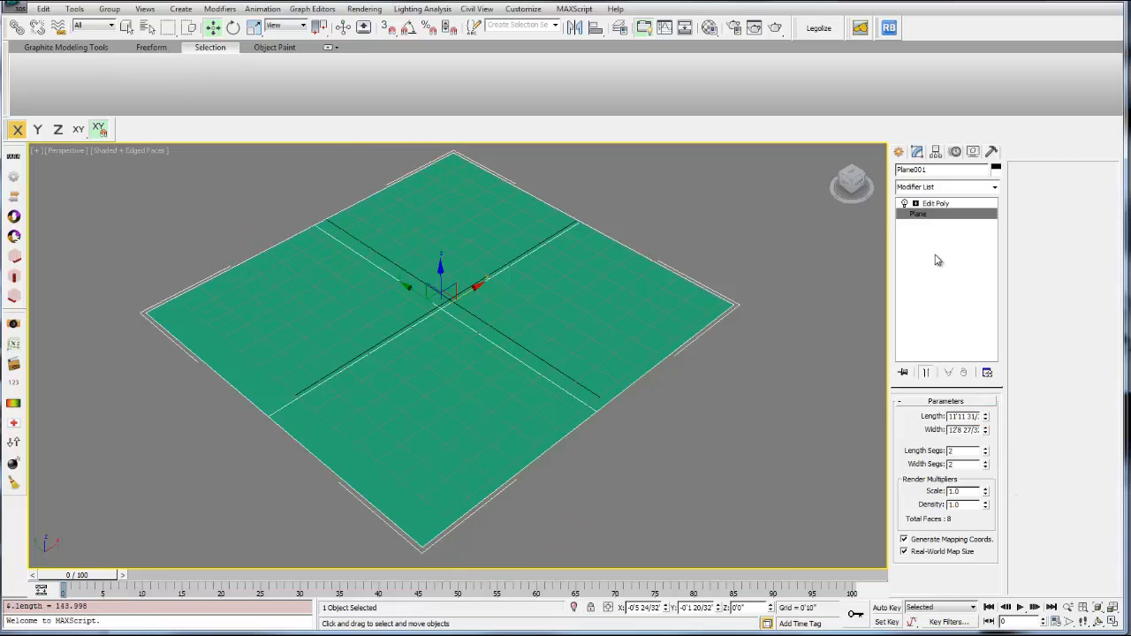
{"action": "left_click", "coordinate": [927, 206]}
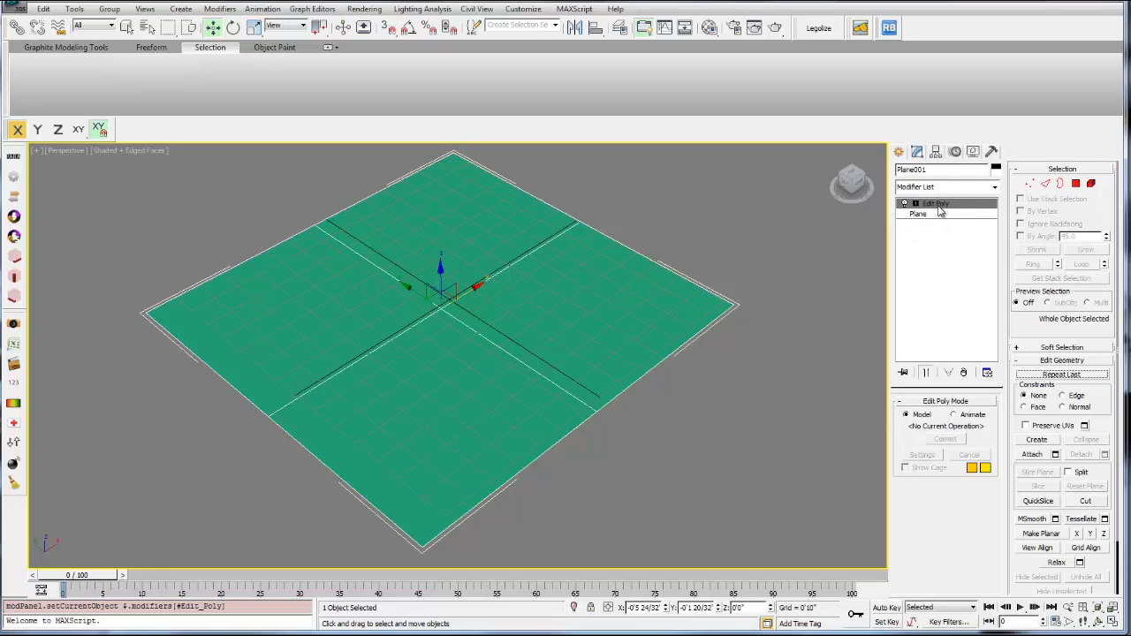
Try a second Edit Poly modifier on top of the first one and delete it again.
{"action": "left_click", "coordinate": [996, 186]}
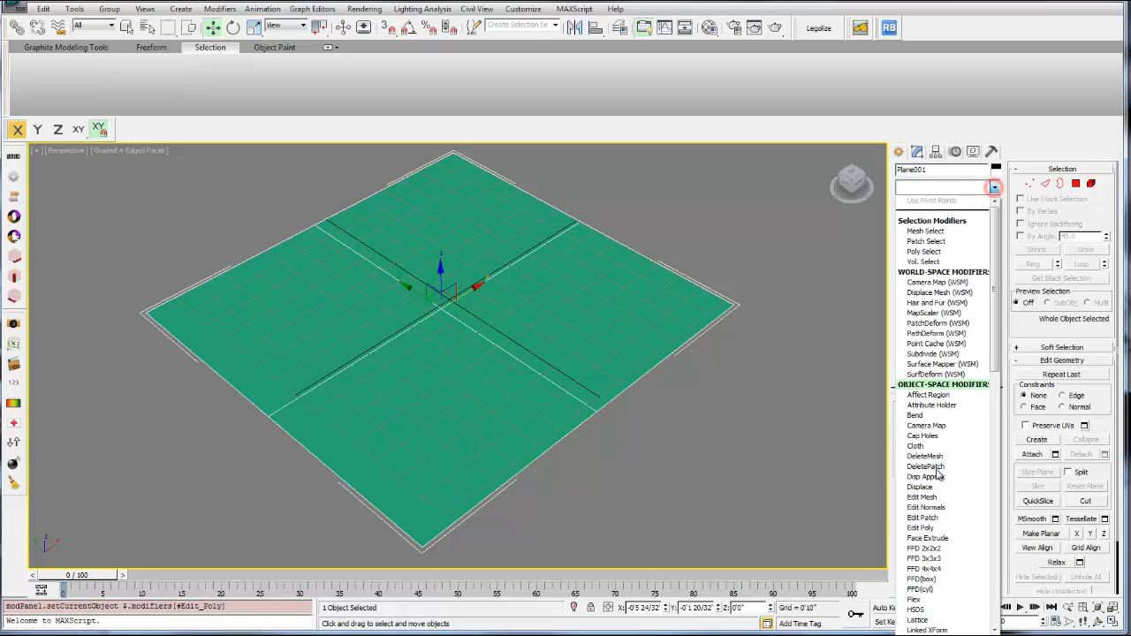
{"action": "left_click", "coordinate": [926, 527]}
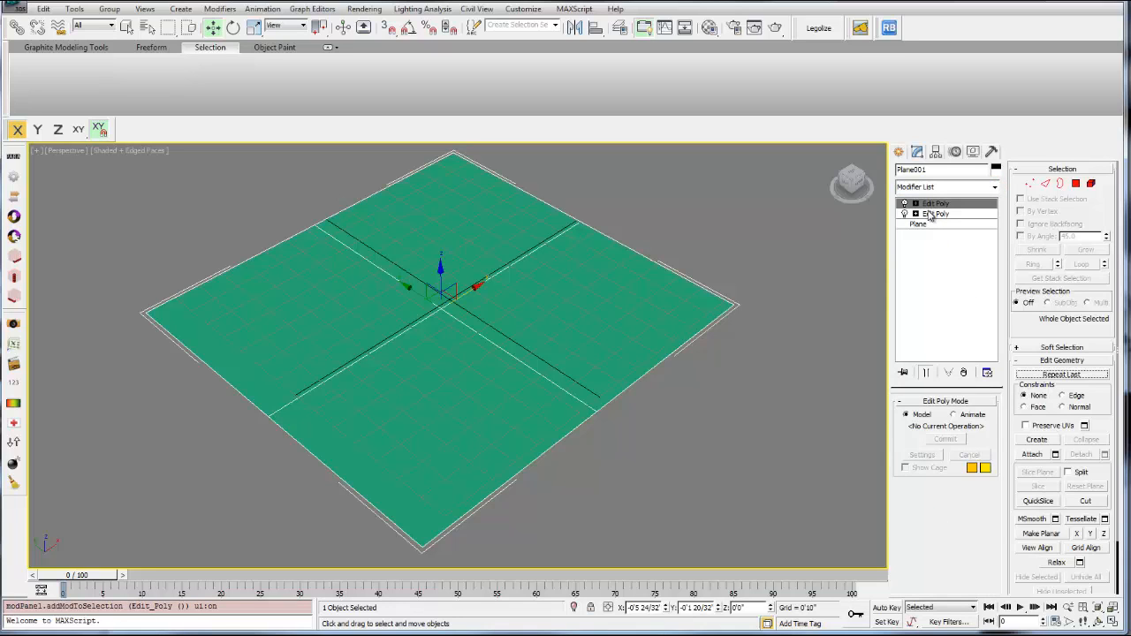
{"action": "left_click", "coordinate": [934, 216]}
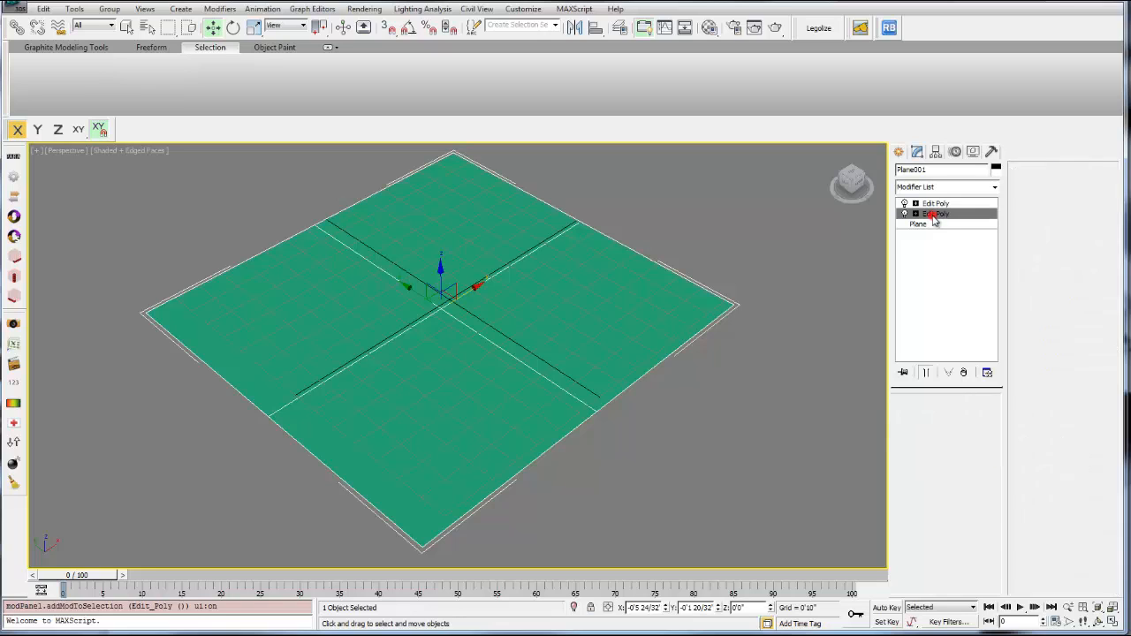
{"action": "left_click", "coordinate": [935, 204]}
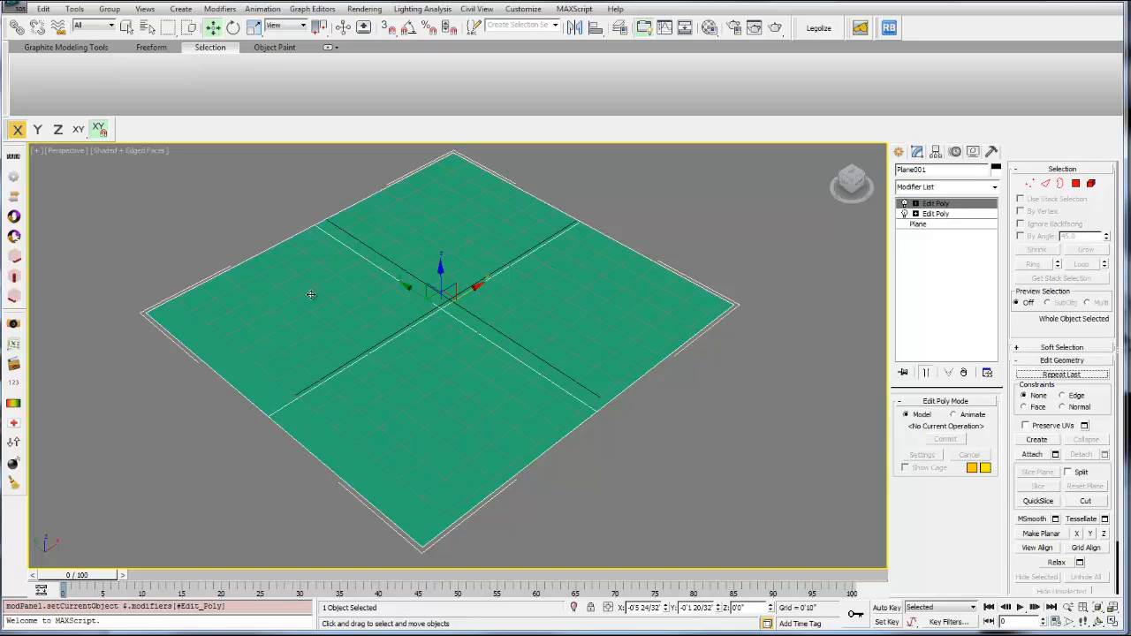
{"action": "right_click", "coordinate": [935, 206]}
{"action": "left_click", "coordinate": [958, 222]}
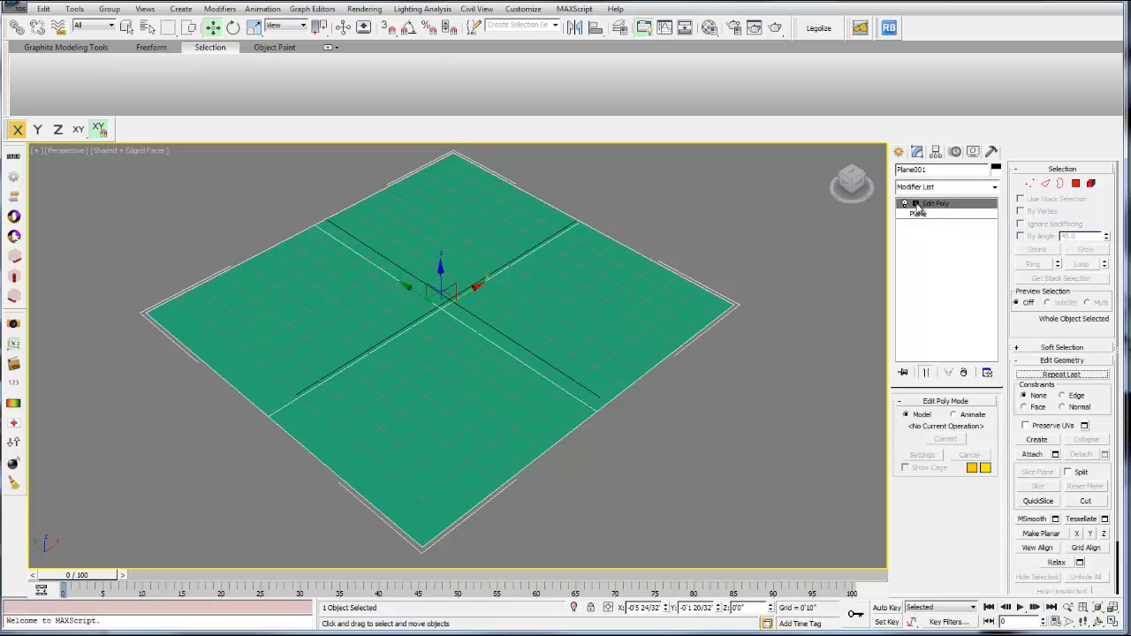
Enter the Edit Poly modifier's Vertex level and select the far corner, an adjacent side midpoint and the centre vertex in turn.
{"action": "left_click", "coordinate": [917, 205]}
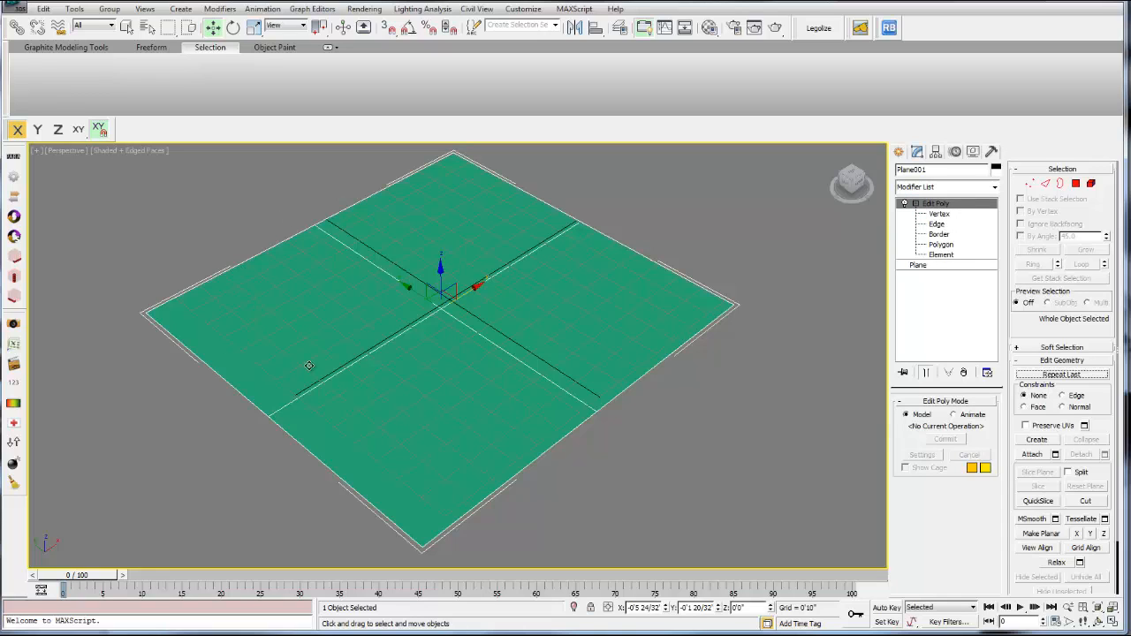
{"action": "left_click", "coordinate": [948, 214]}
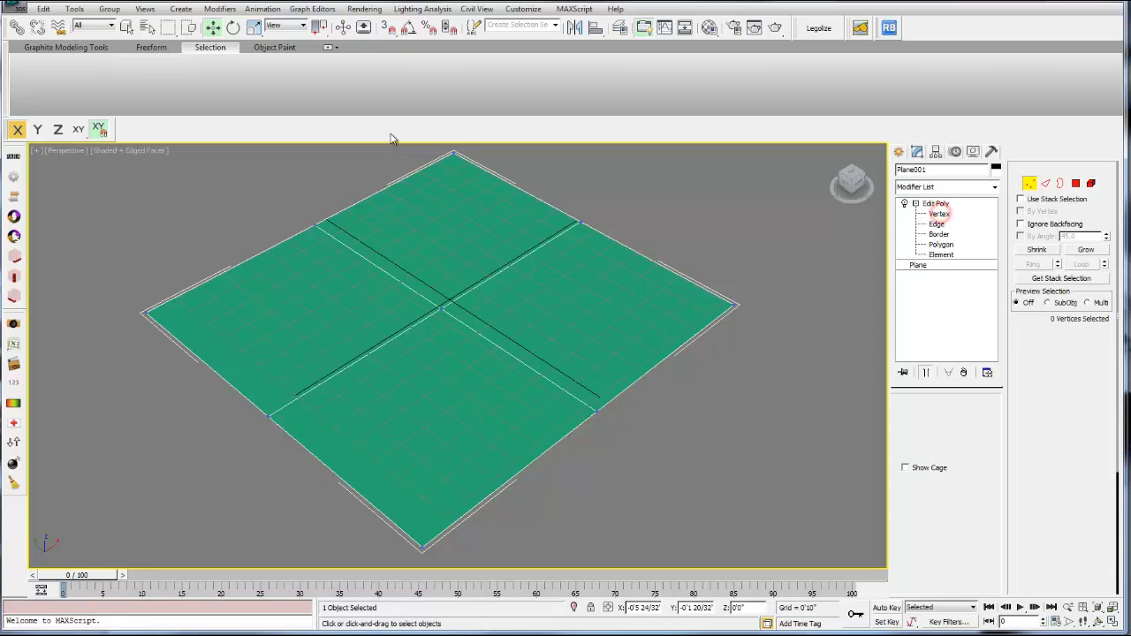
{"action": "left_click", "coordinate": [449, 155]}
{"action": "left_click", "coordinate": [579, 223]}
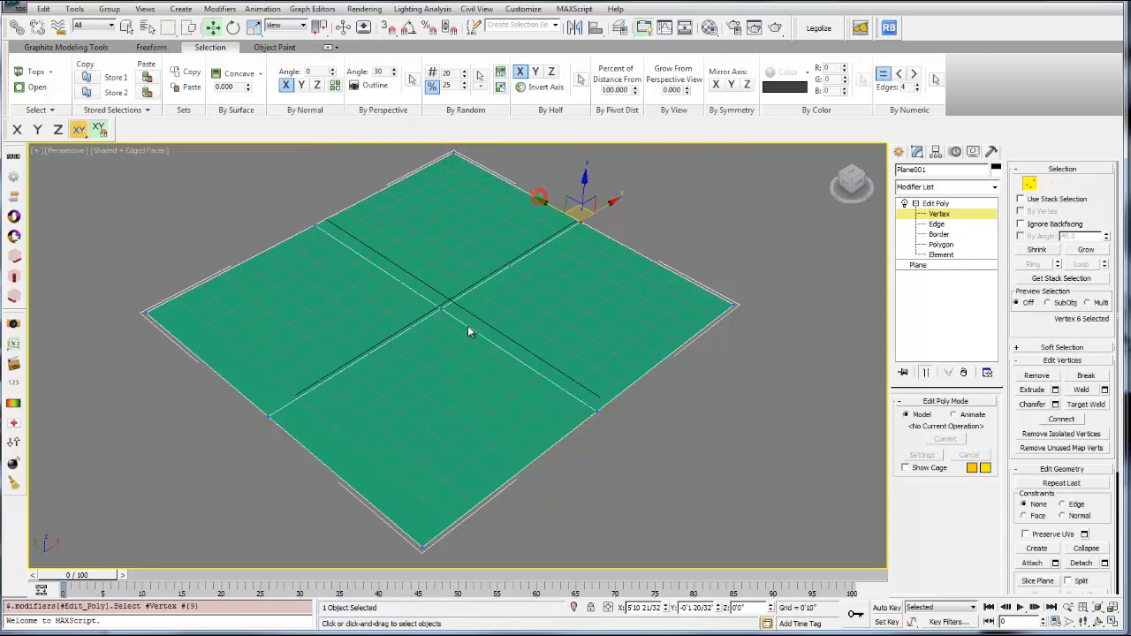
{"action": "left_click", "coordinate": [441, 303]}
Raise the midpoint vertex of the far-left side to about 1'0 19/32" and the centre vertex to about 1'4 21/32" along Z.
{"action": "left_click_drag", "start_coordinate": [254, 211], "coordinate": [301, 170]}
{"action": "key", "text": "ctrl+z"}
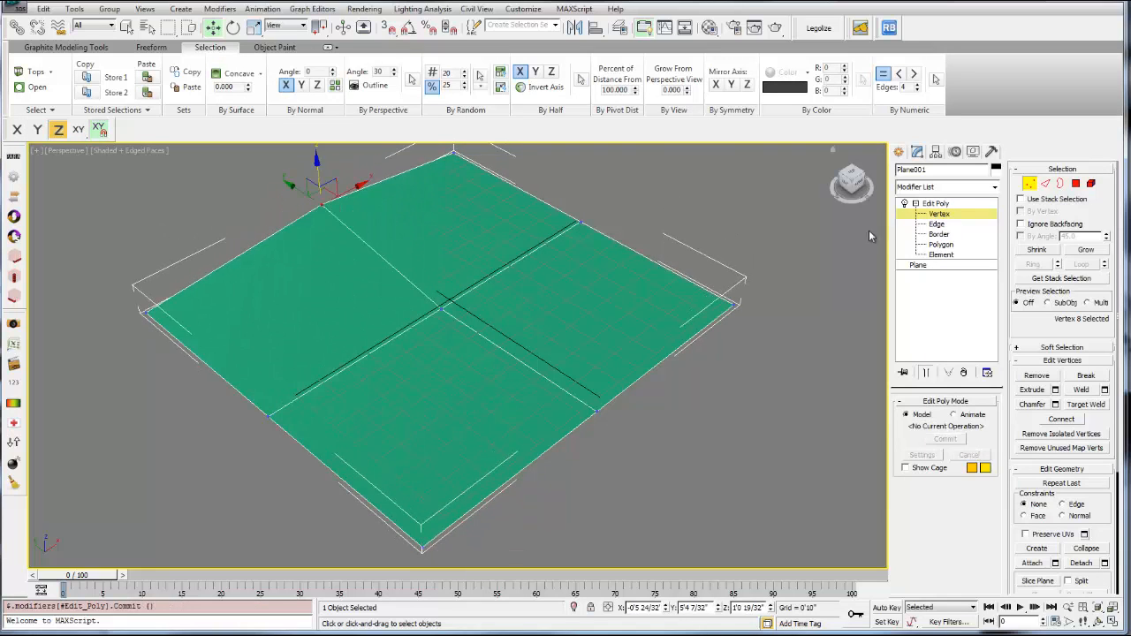
{"action": "left_click", "coordinate": [442, 306]}
{"action": "left_click_drag", "start_coordinate": [442, 294], "coordinate": [442, 259]}
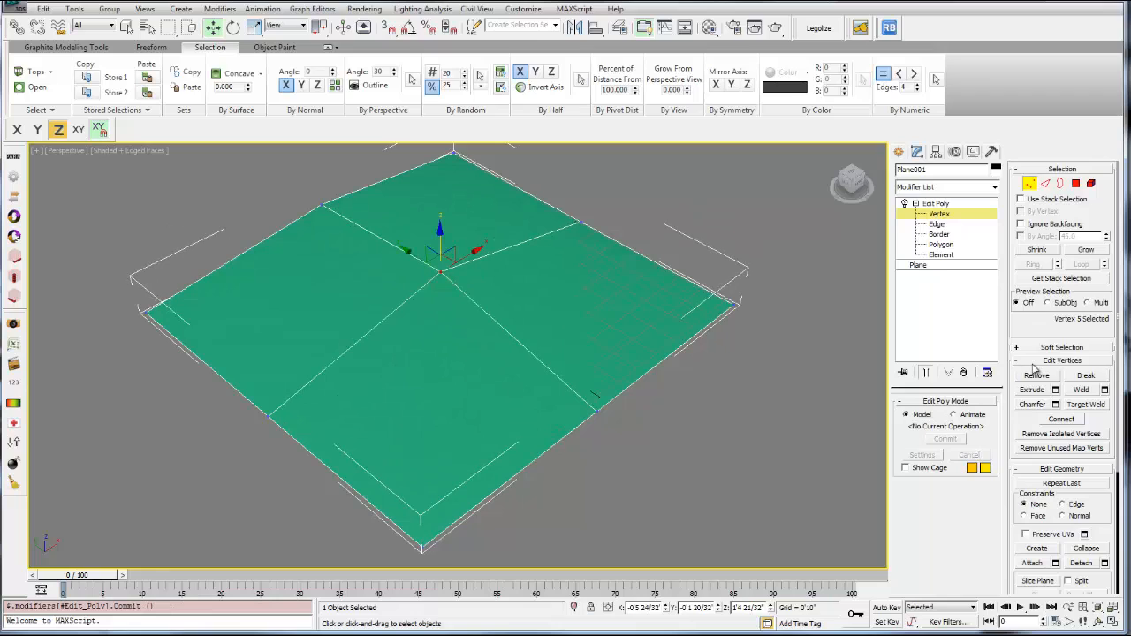
At Edge level, move the outer edge beside the plane's right corner outward about 1'8 26/32" along X.
{"action": "left_click", "coordinate": [935, 225]}
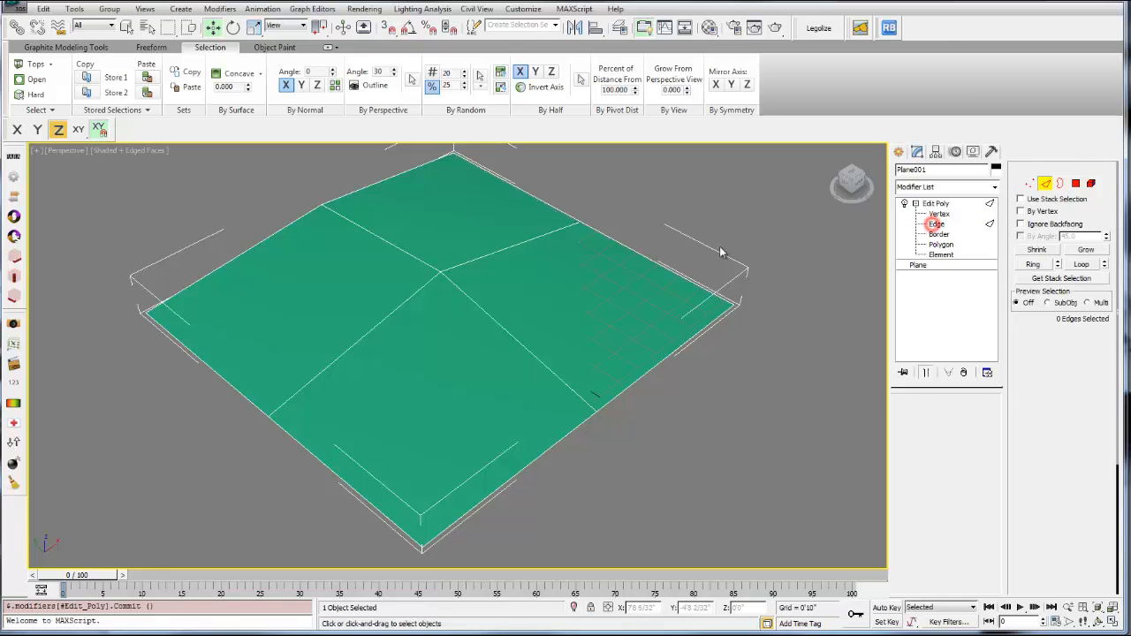
{"action": "left_click", "coordinate": [656, 263]}
{"action": "left_click_drag", "start_coordinate": [685, 242], "coordinate": [718, 221]}
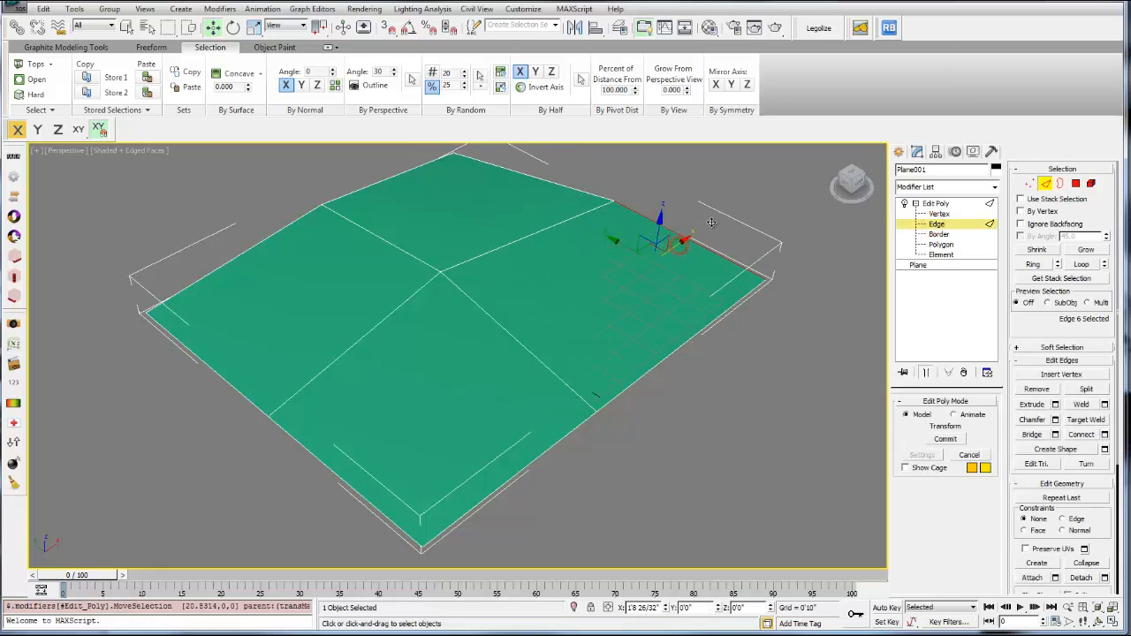
Select both outer edges at the right corner, the interior edge from centre to near side and the far-left outer edge, leaving other edges unselected.
{"action": "left_click_drag", "start_coordinate": [783, 337], "coordinate": [744, 245]}
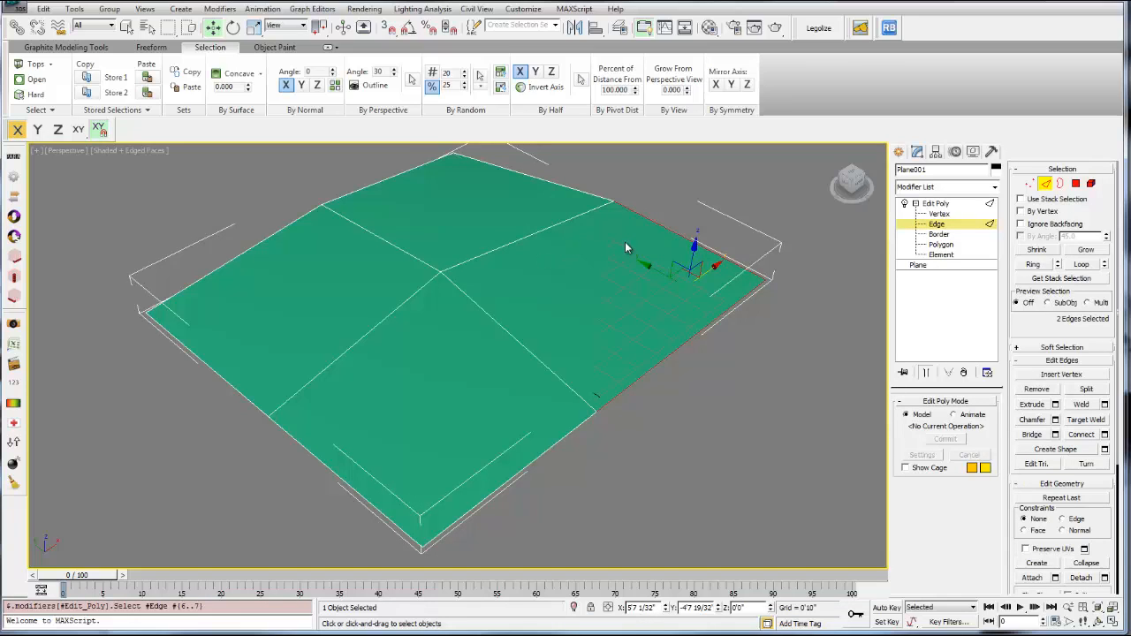
{"action": "left_click", "coordinate": [500, 323], "text": "ctrl"}
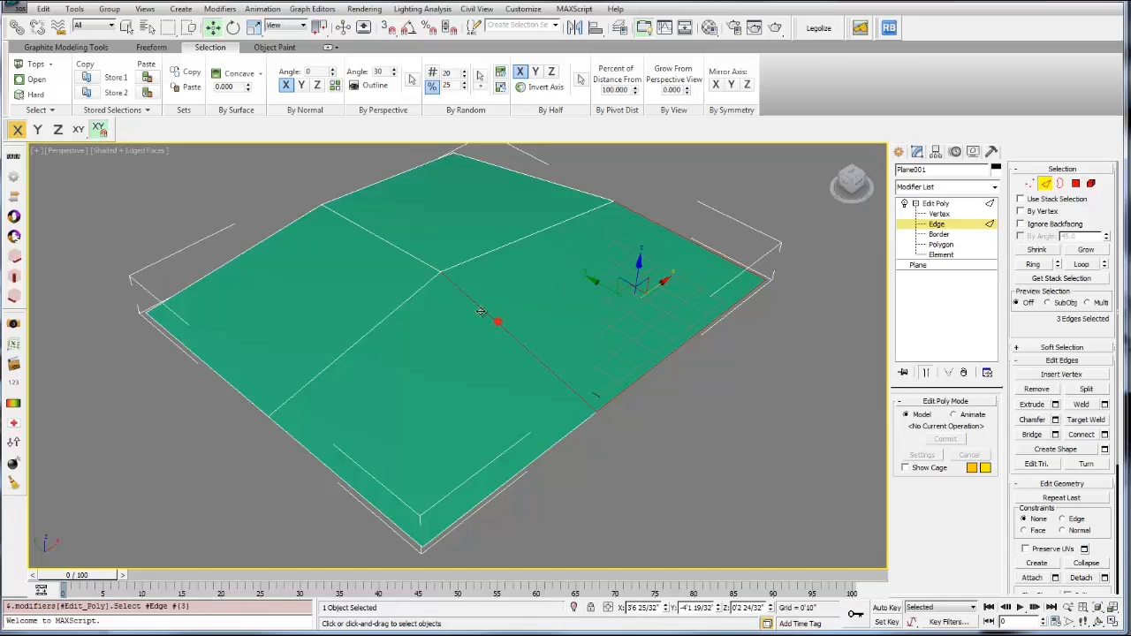
{"action": "left_click", "coordinate": [402, 251], "text": "ctrl"}
{"action": "left_click", "coordinate": [249, 250], "text": "ctrl"}
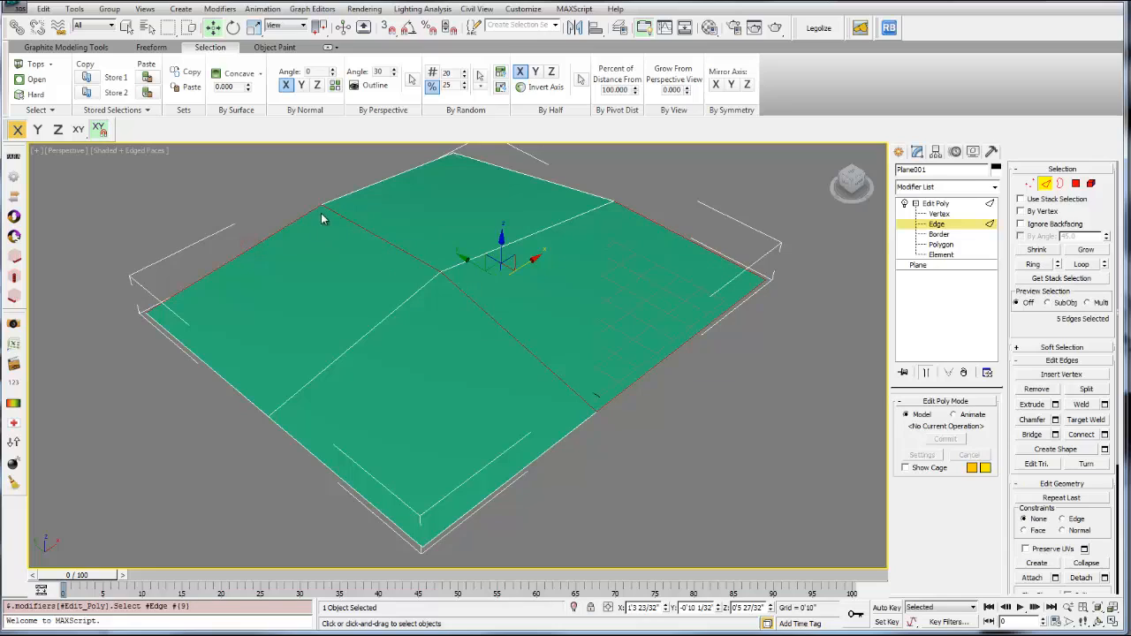
{"action": "left_click", "coordinate": [387, 244], "text": "alt"}
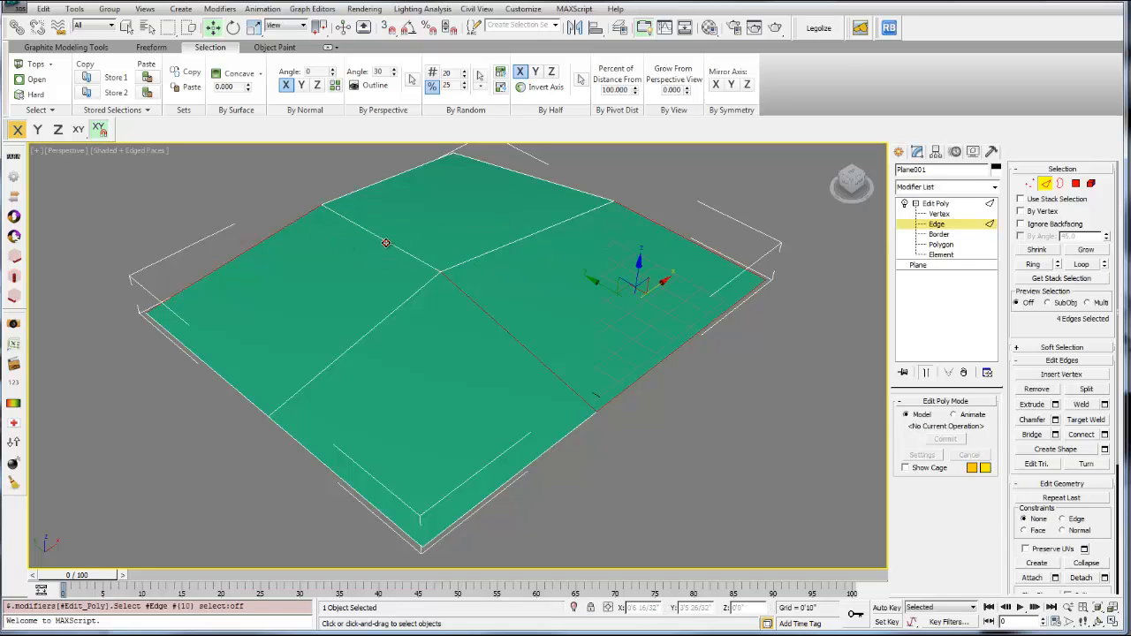
{"action": "middle_click_drag", "start_coordinate": [453, 324], "coordinate": [587, 279], "text": "alt"}
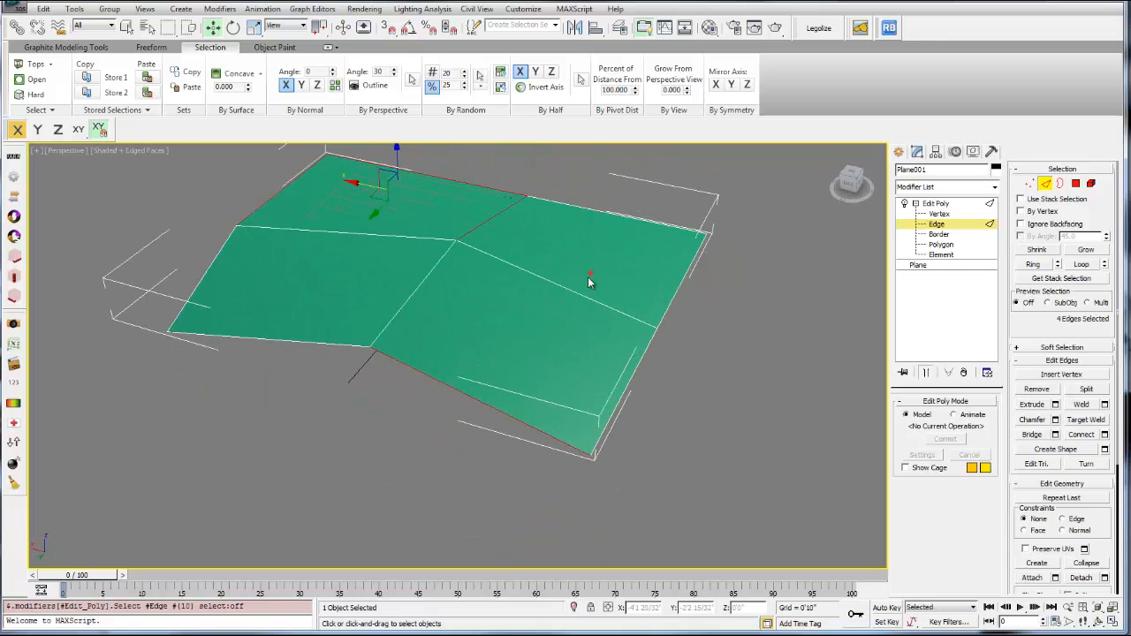
Select individual edges one at a time, ending with the interior edge from the centre to the near side.
{"action": "left_click", "coordinate": [585, 296]}
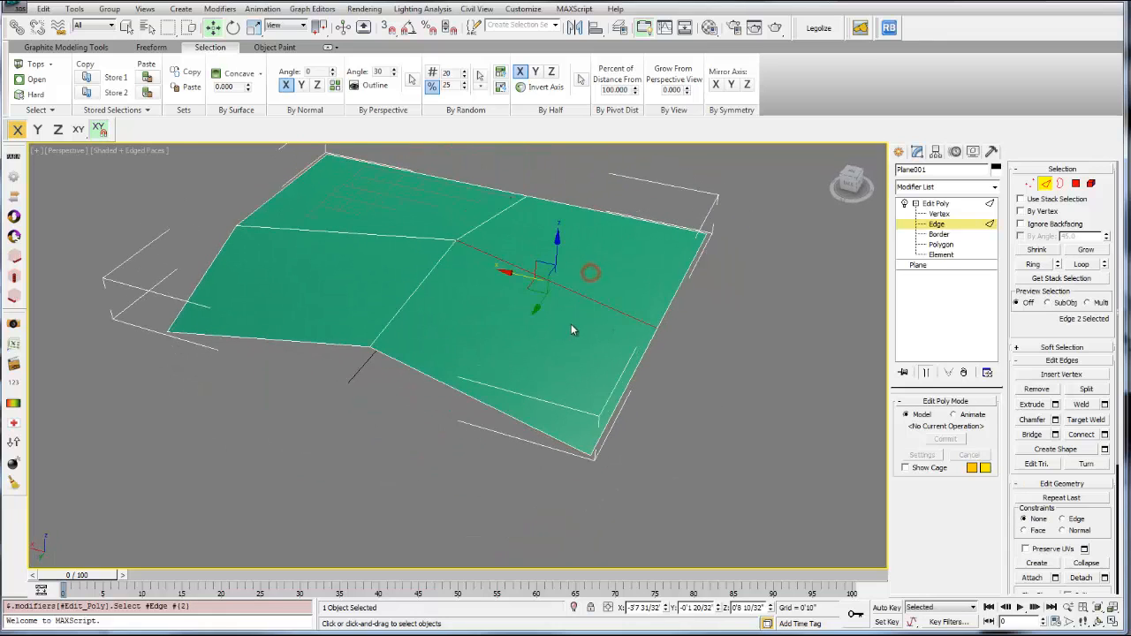
{"action": "left_click", "coordinate": [631, 375]}
{"action": "left_click", "coordinate": [417, 284]}
{"action": "middle_click_drag", "start_coordinate": [417, 284], "coordinate": [363, 318], "text": "alt"}
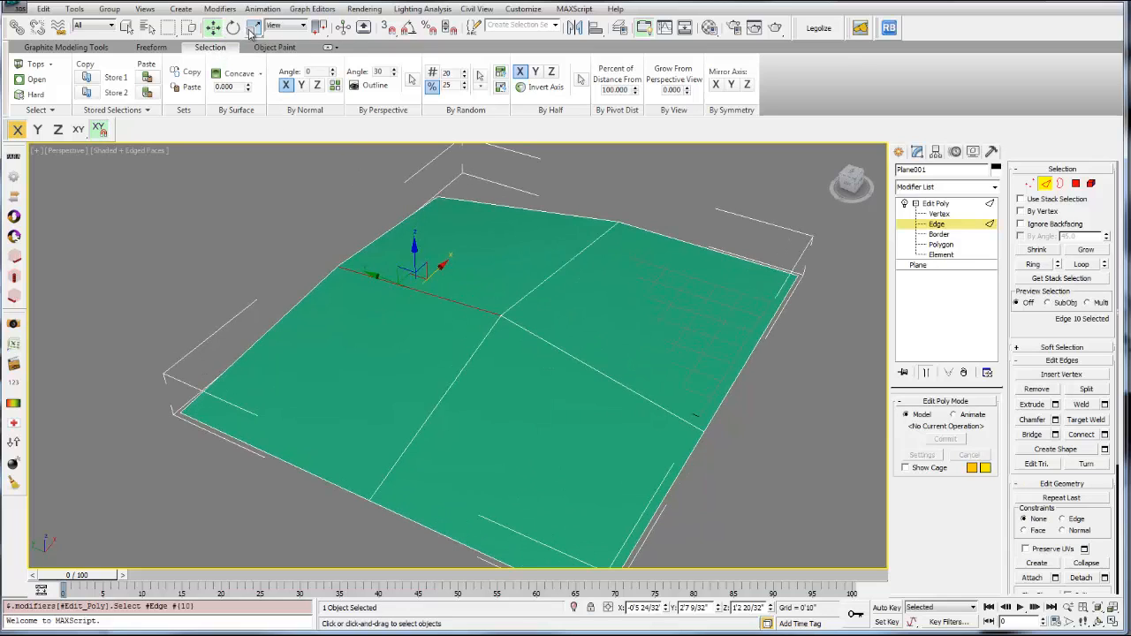
Rotate the selected interior edge about the Z axis and scale it up so it becomes longer.
{"action": "left_click", "coordinate": [233, 29]}
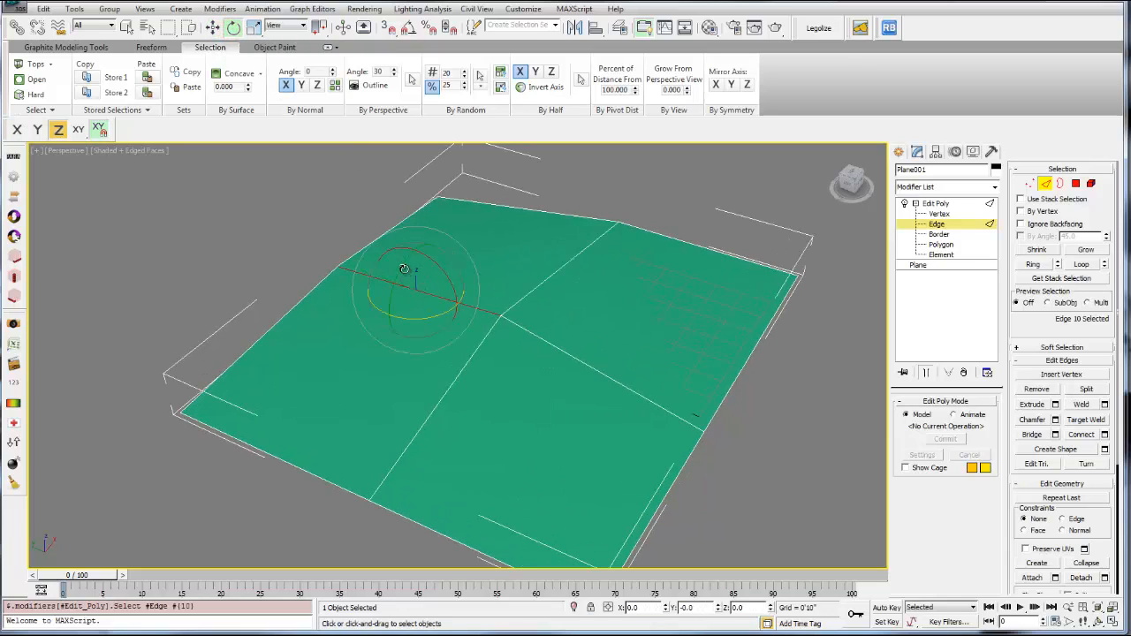
{"action": "left_click_drag", "start_coordinate": [426, 320], "coordinate": [495, 327]}
{"action": "left_click", "coordinate": [255, 27]}
{"action": "middle_click_drag", "start_coordinate": [677, 328], "coordinate": [585, 320]}
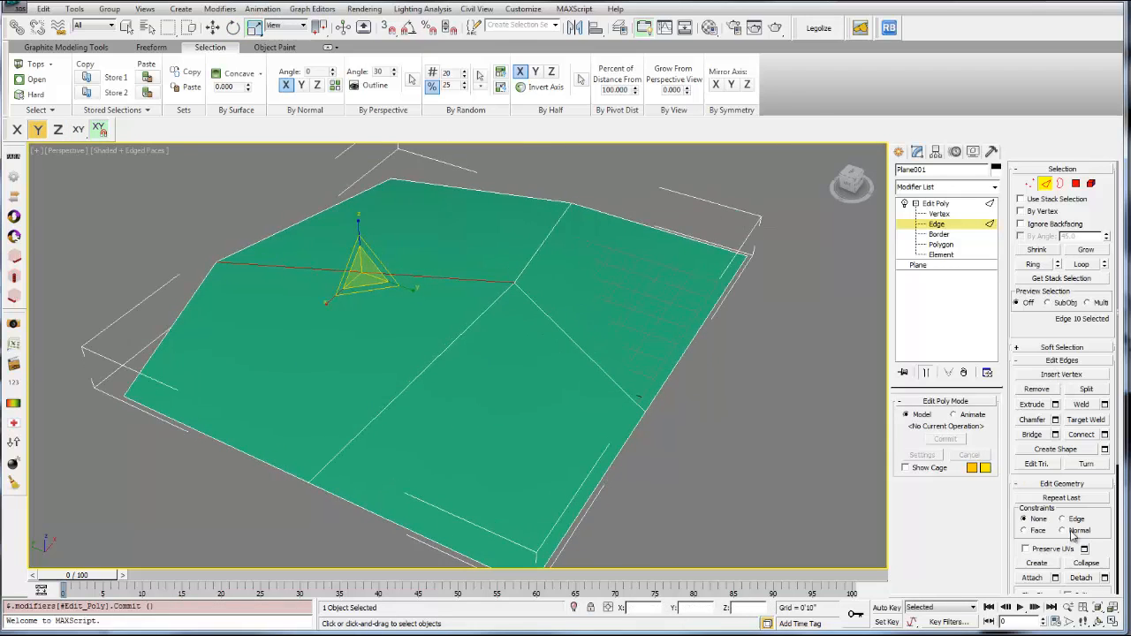
At Border level, select the plane's outer border and examine it from several angles.
{"action": "left_click", "coordinate": [938, 235]}
{"action": "left_click", "coordinate": [714, 242]}
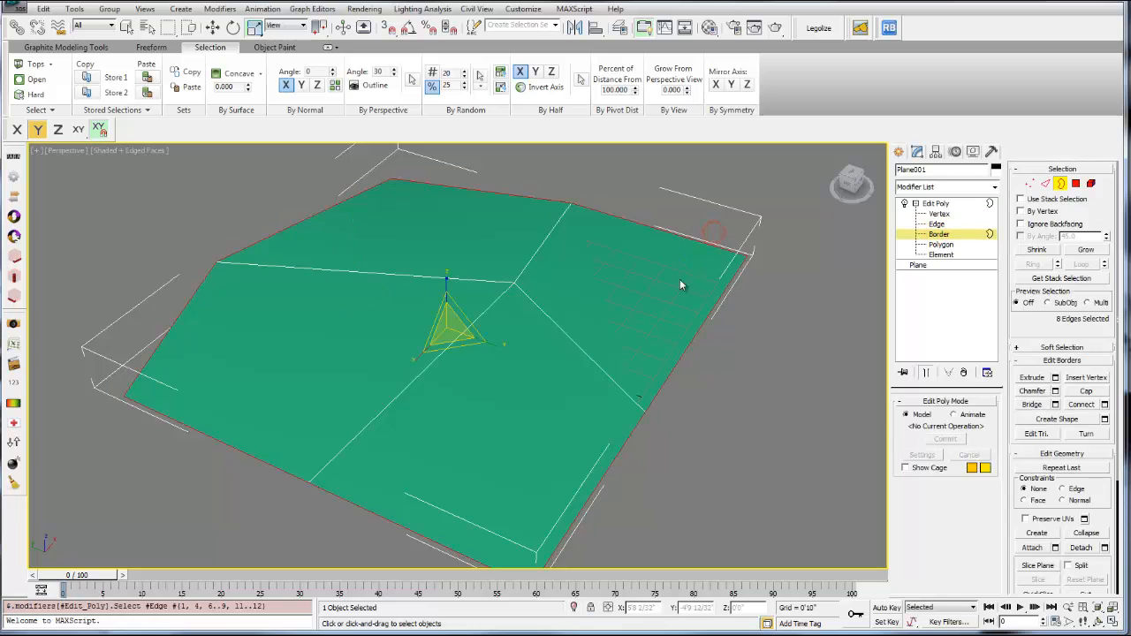
{"action": "mouse_move", "coordinate": [680, 282]}
{"action": "middle_mouse_down", "text": "alt"}
{"action": "mouse_move", "coordinate": [679, 336]}
{"action": "mouse_move", "coordinate": [678, 297]}
{"action": "middle_mouse_up", "text": "alt"}
{"action": "left_click", "coordinate": [708, 226]}
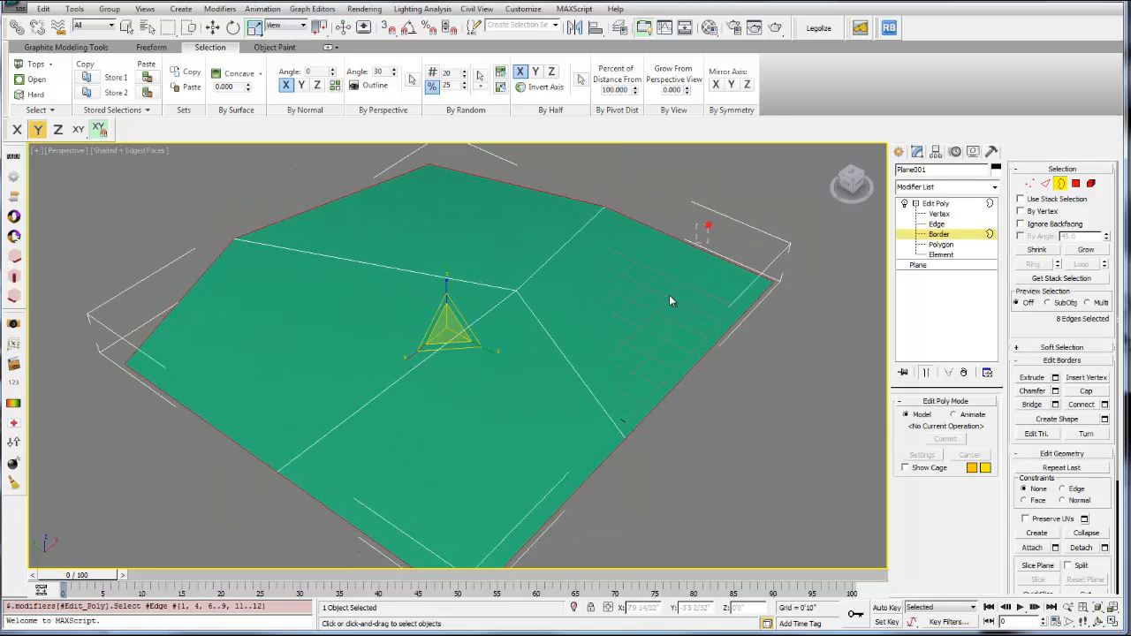
{"action": "middle_click_drag", "start_coordinate": [246, 190], "coordinate": [352, 257], "text": "alt"}
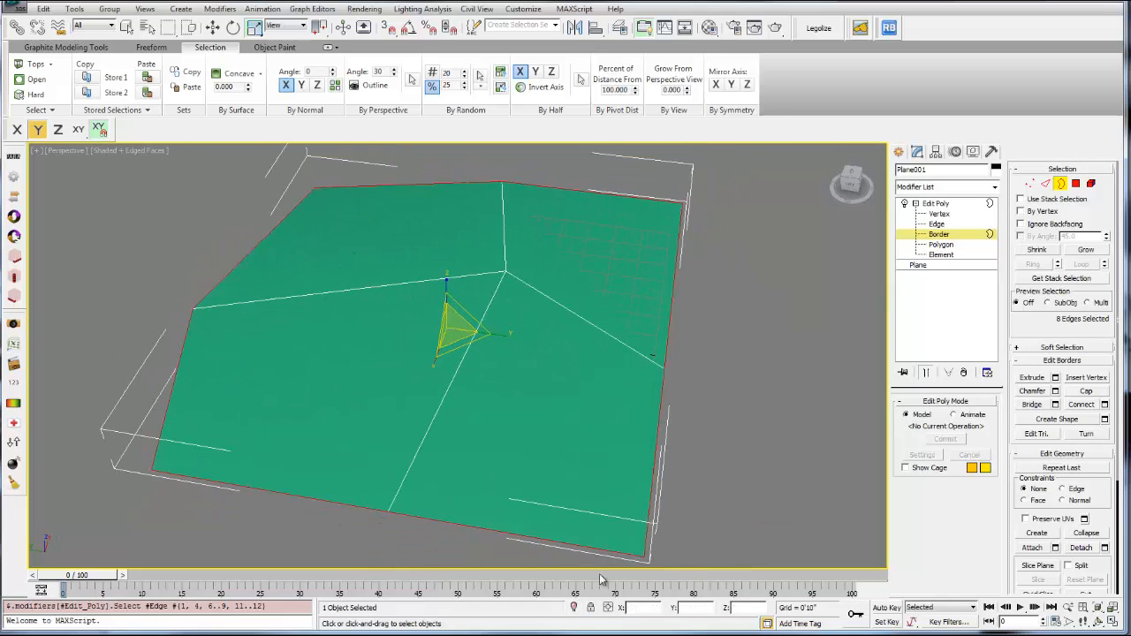
{"action": "middle_click_drag", "start_coordinate": [624, 303], "coordinate": [539, 311], "text": "alt"}
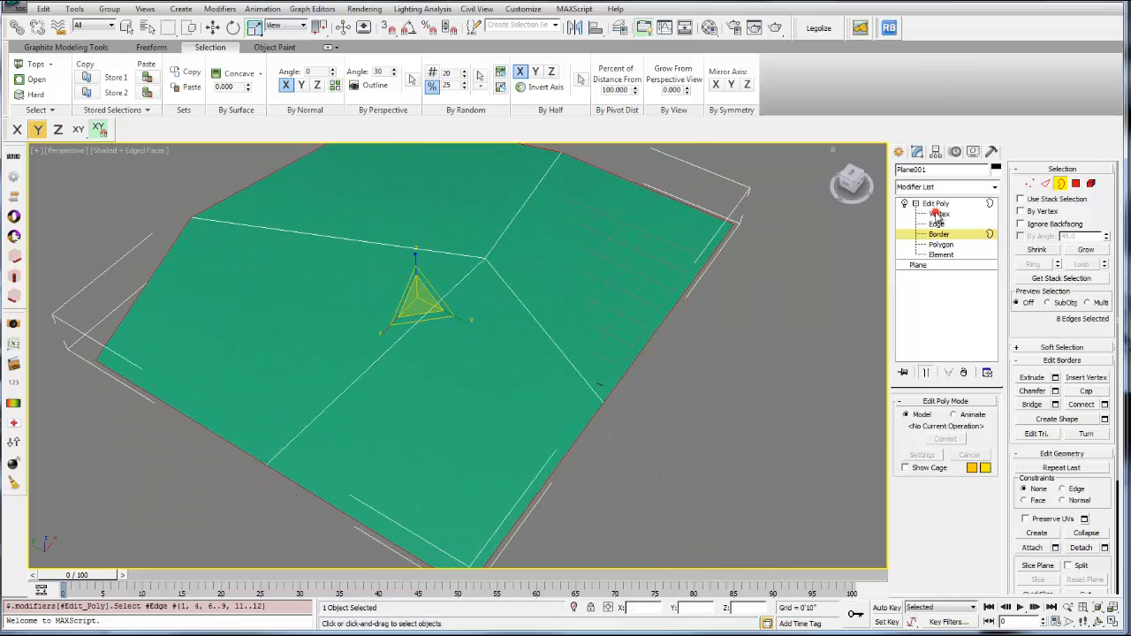
At Vertex level, select the vertex at the plane's centre.
{"action": "left_click", "coordinate": [939, 215]}
{"action": "left_click", "coordinate": [486, 258]}
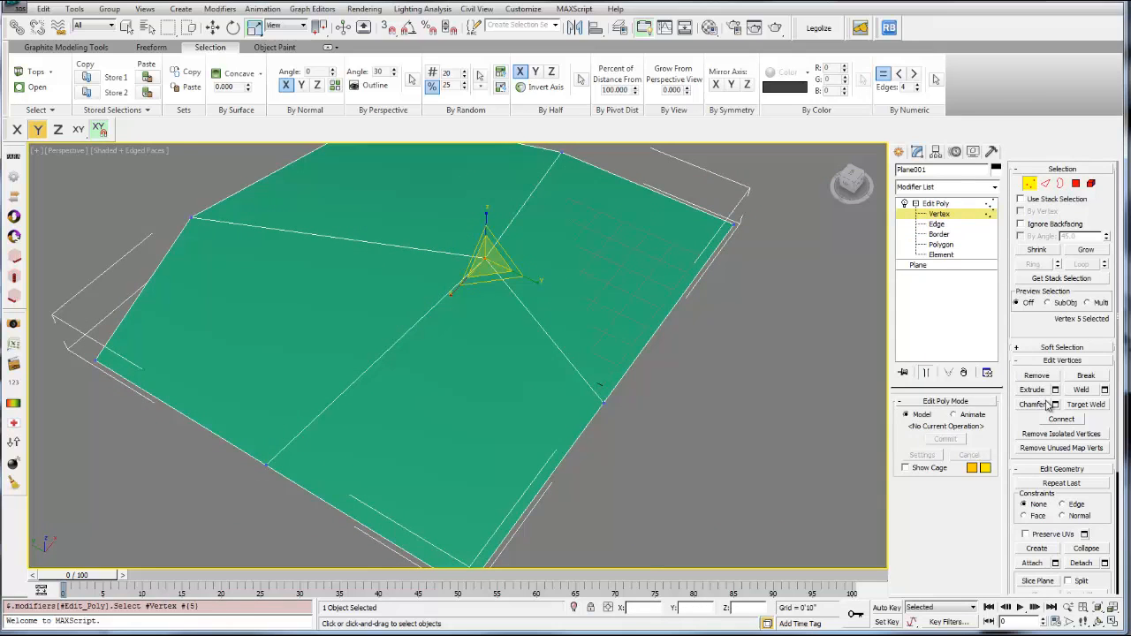
{"action": "left_click", "coordinate": [1057, 405]}
{"action": "left_click_drag", "start_coordinate": [475, 364], "coordinate": [556, 362]}
{"action": "left_click", "coordinate": [464, 400]}
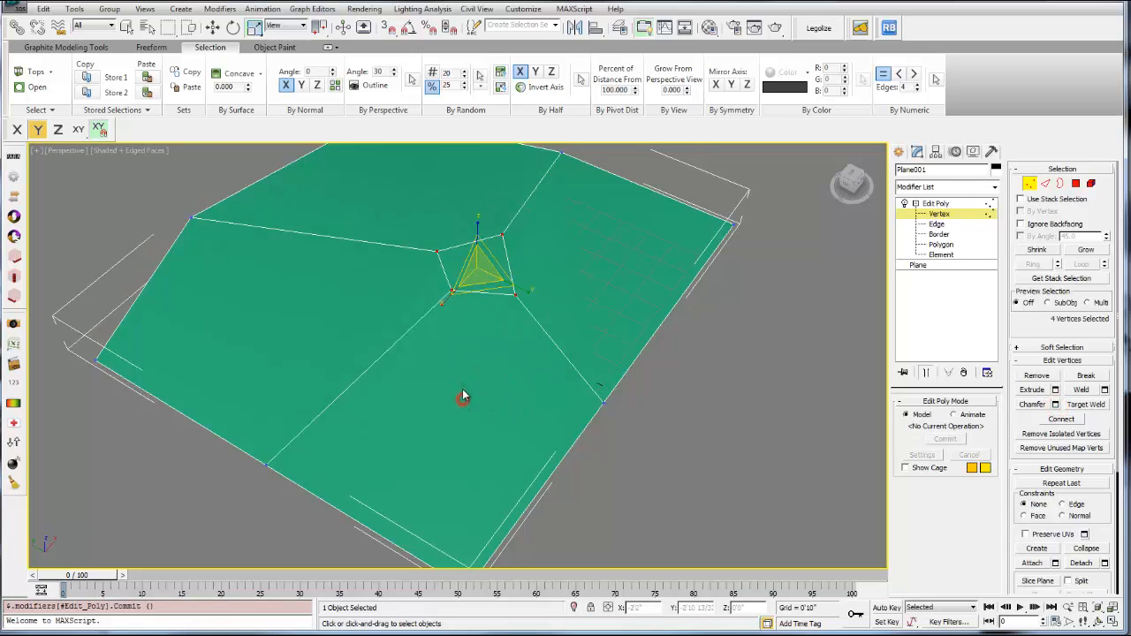
{"action": "key", "text": "ctrl+z"}
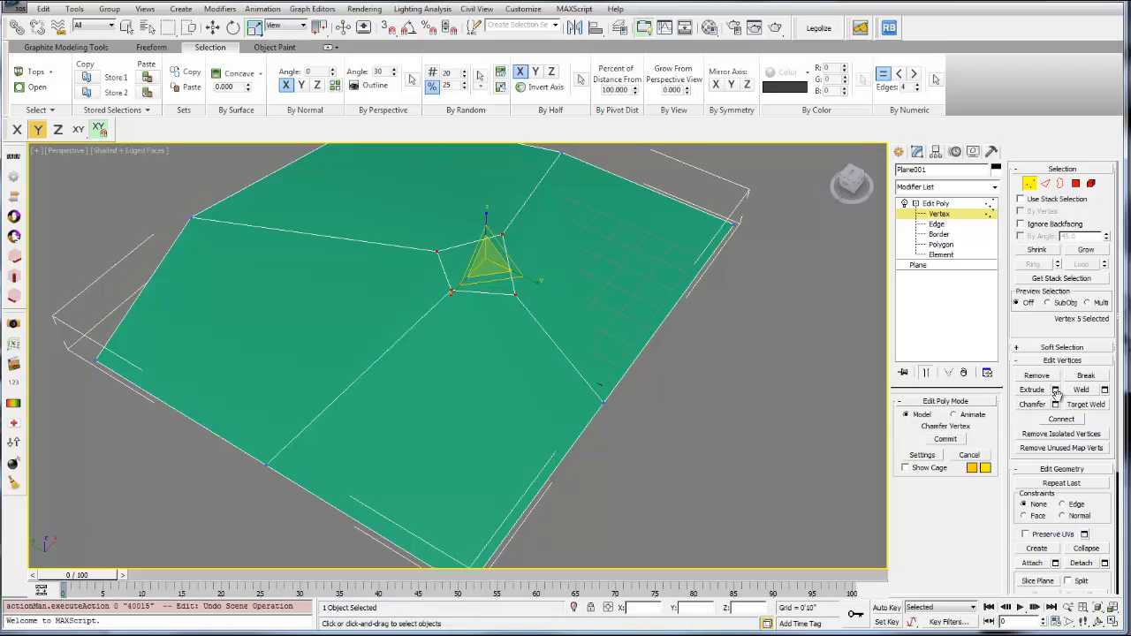
Chamfer the centre vertex by about 2'8 14/32" with the Open option so it cuts a hole.
{"action": "left_click", "coordinate": [1059, 406]}
{"action": "left_click_drag", "start_coordinate": [467, 363], "coordinate": [500, 389]}
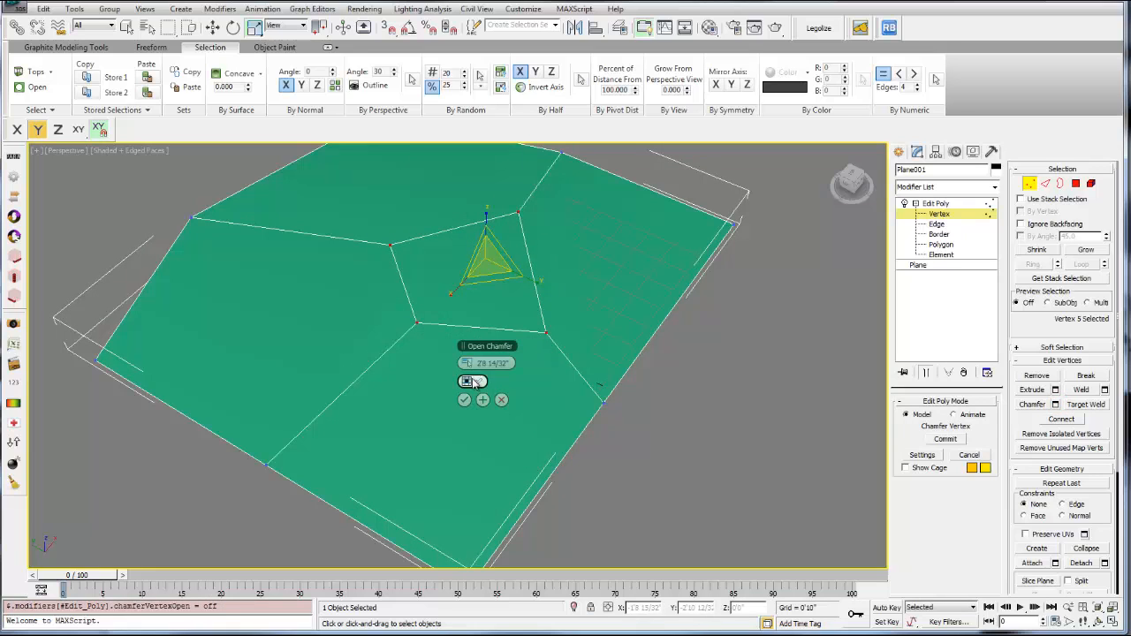
{"action": "left_click", "coordinate": [478, 381]}
{"action": "left_click", "coordinate": [464, 400]}
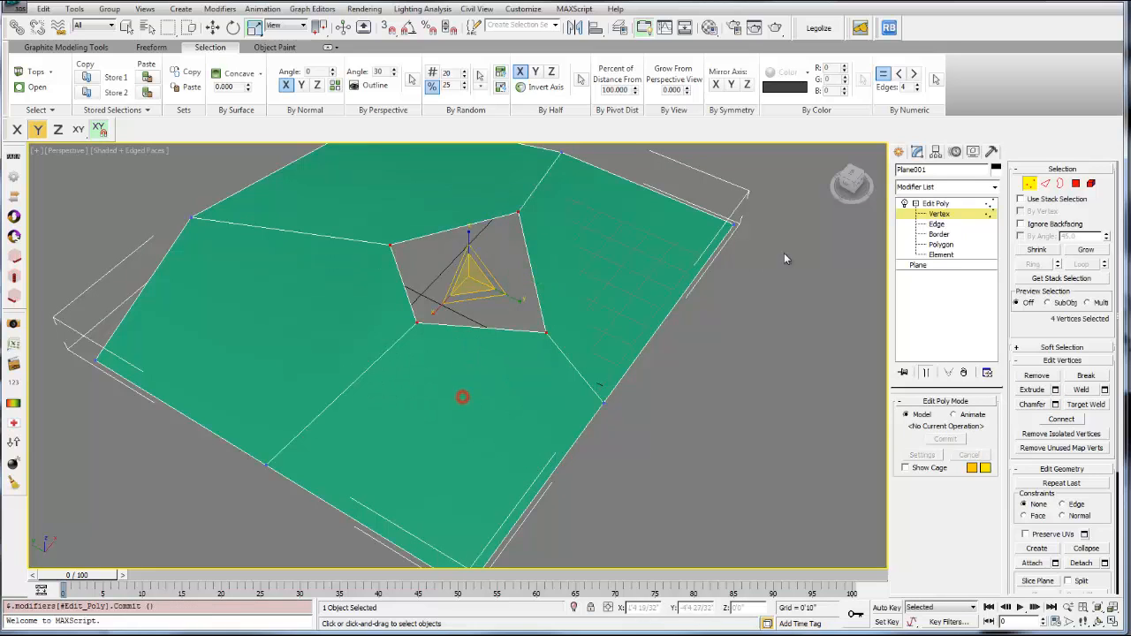
At Border level, select the border of the central hole and add the plane's outer border to the selection.
{"action": "left_click", "coordinate": [939, 235]}
{"action": "left_click", "coordinate": [397, 253]}
{"action": "middle_click_drag", "start_coordinate": [457, 256], "coordinate": [495, 281], "text": "alt"}
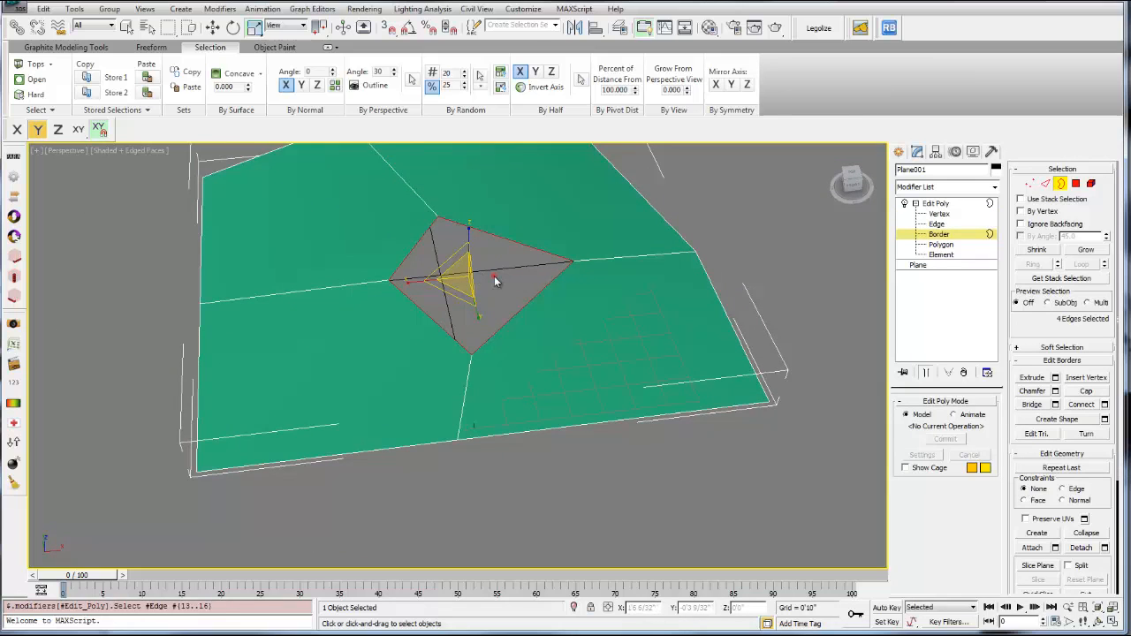
{"action": "left_click", "coordinate": [707, 201], "text": "ctrl"}
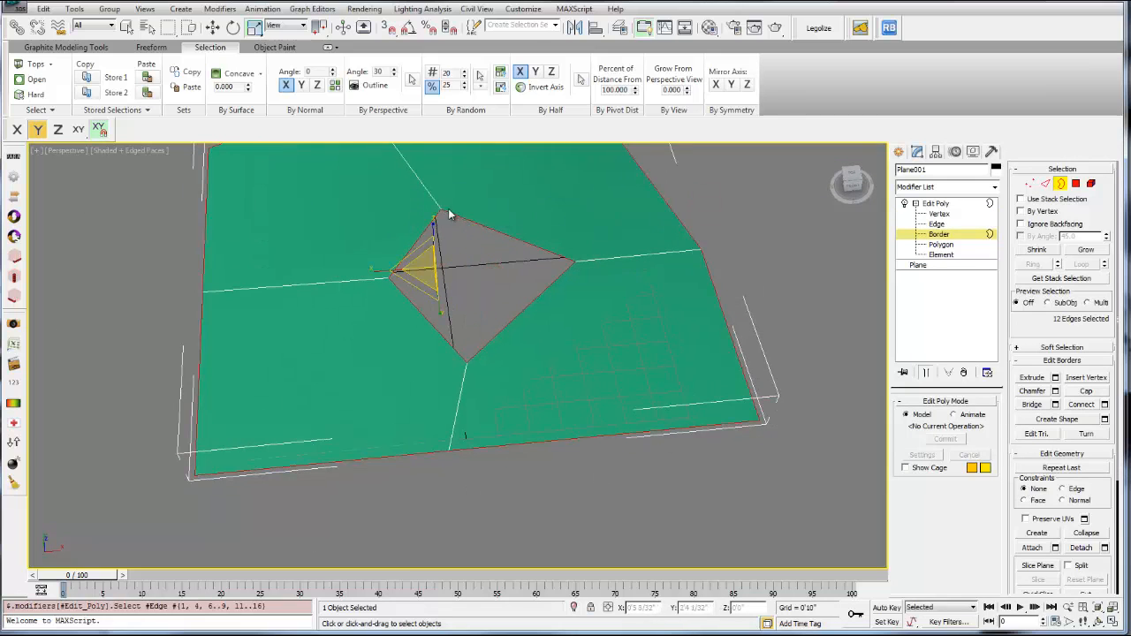
{"action": "middle_click_drag", "start_coordinate": [537, 278], "coordinate": [601, 270], "text": "alt"}
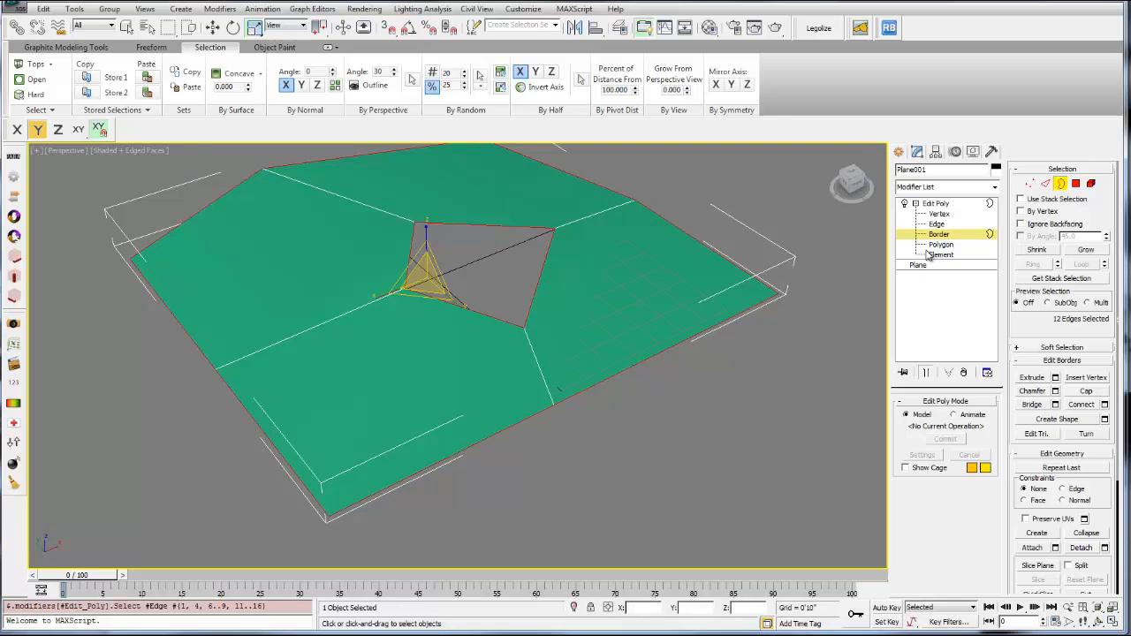
At Polygon level, select each of the four polygons around the hole one at a time, ending with the nearest one.
{"action": "left_click", "coordinate": [942, 247]}
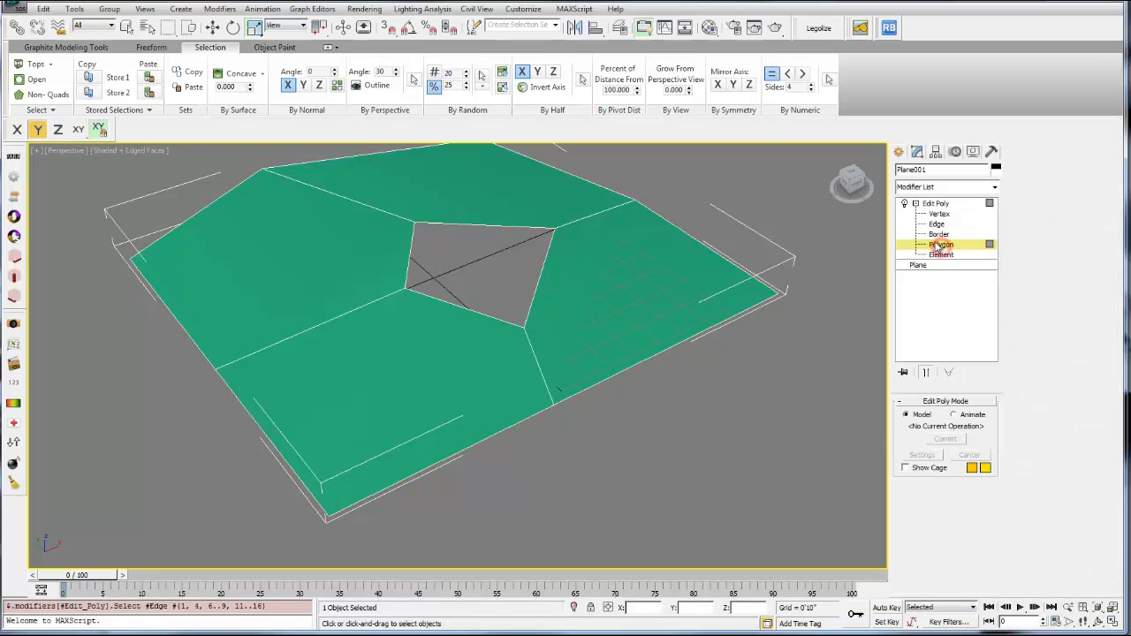
{"action": "left_click", "coordinate": [595, 279]}
{"action": "left_click", "coordinate": [525, 198]}
{"action": "left_click", "coordinate": [302, 276]}
{"action": "left_click", "coordinate": [354, 380]}
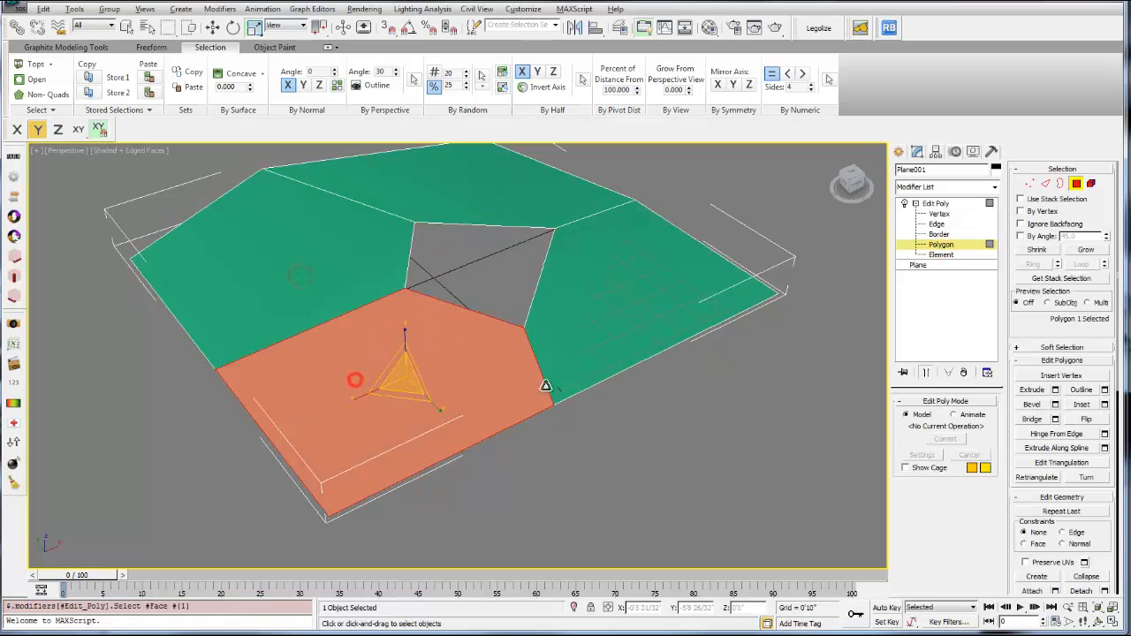
{"action": "middle_click_drag", "start_coordinate": [545, 386], "coordinate": [548, 359], "text": "alt"}
{"action": "left_click", "coordinate": [554, 347]}
{"action": "left_click", "coordinate": [469, 265]}
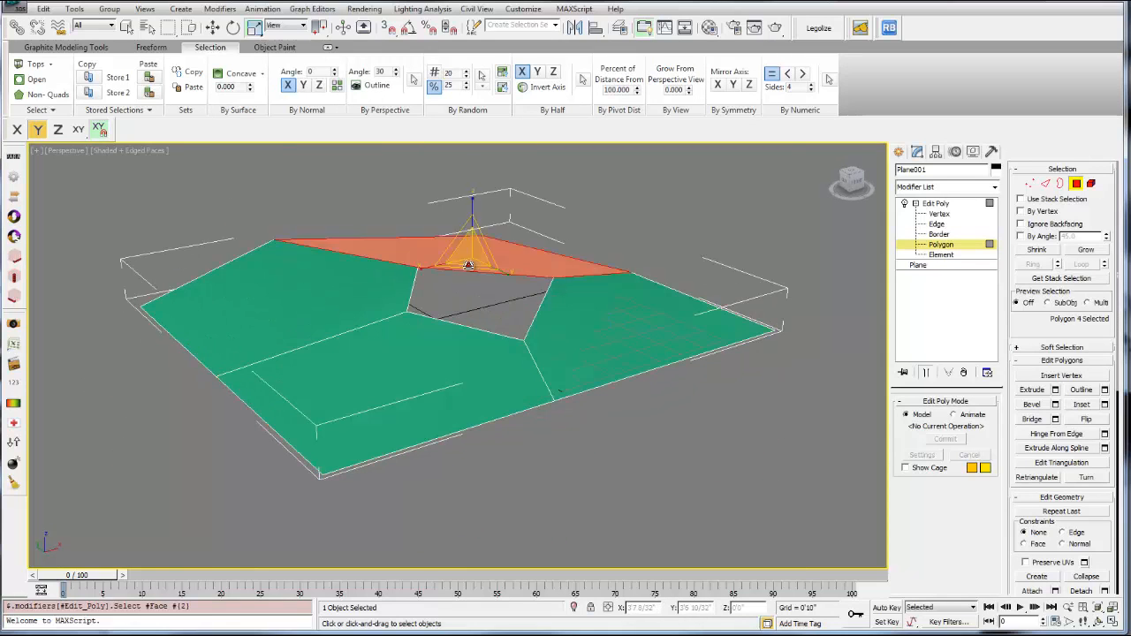
{"action": "left_click", "coordinate": [348, 299]}
{"action": "left_click", "coordinate": [386, 353]}
{"action": "middle_click_drag", "start_coordinate": [528, 311], "coordinate": [535, 362], "text": "alt"}
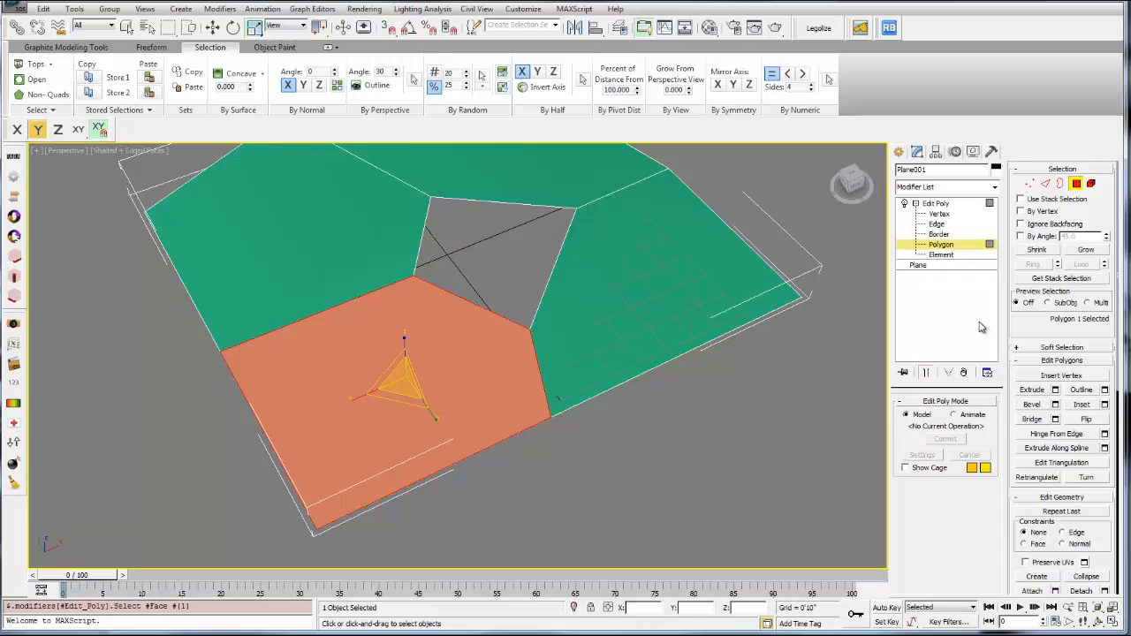
At Element level, select and deselect the whole mesh to show element selection, leaving the element selected.
{"action": "left_click", "coordinate": [940, 254]}
{"action": "left_click", "coordinate": [624, 323]}
{"action": "middle_click_drag", "start_coordinate": [624, 324], "coordinate": [469, 345], "text": "alt"}
{"action": "scroll", "coordinate": [634, 340], "scroll_direction": "down", "scroll_amount": 3}
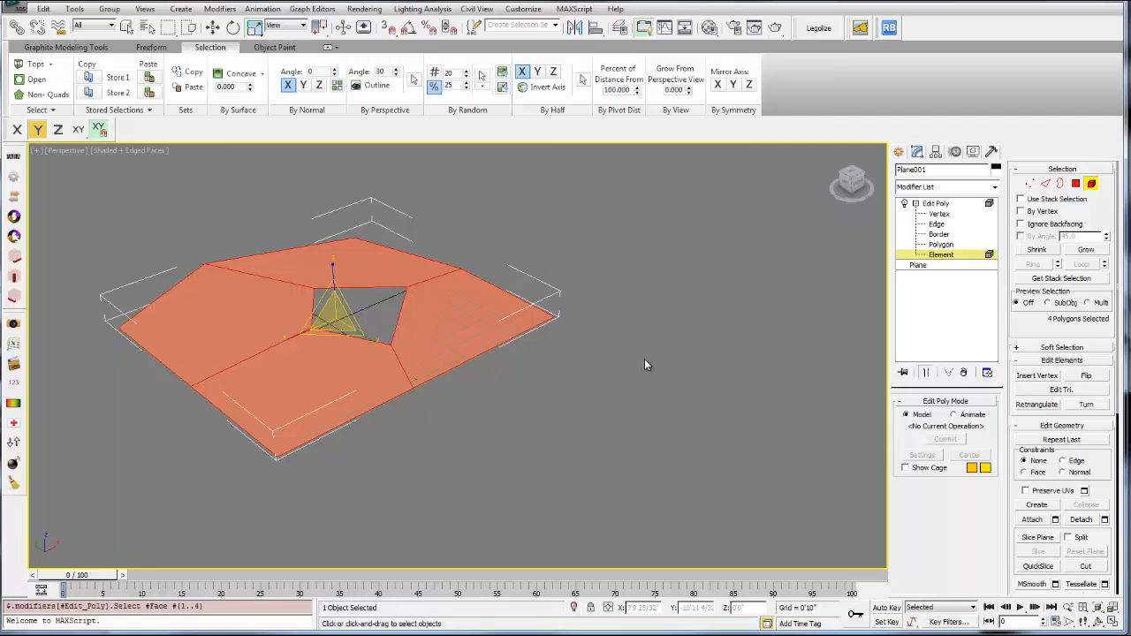
{"action": "left_click", "coordinate": [542, 255]}
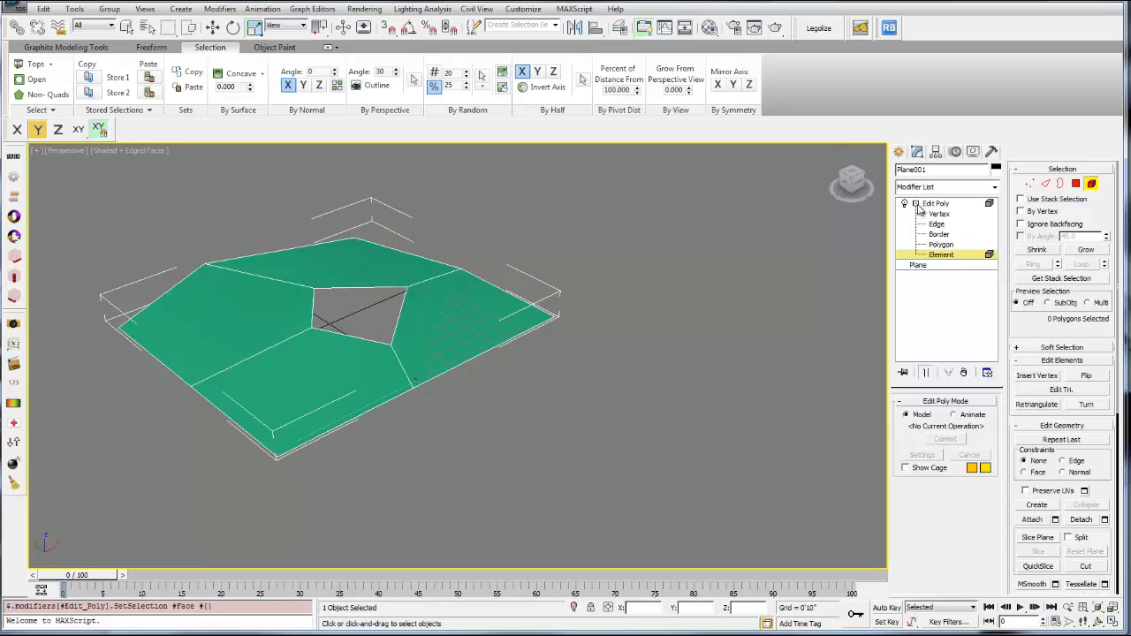
{"action": "left_click", "coordinate": [457, 285]}
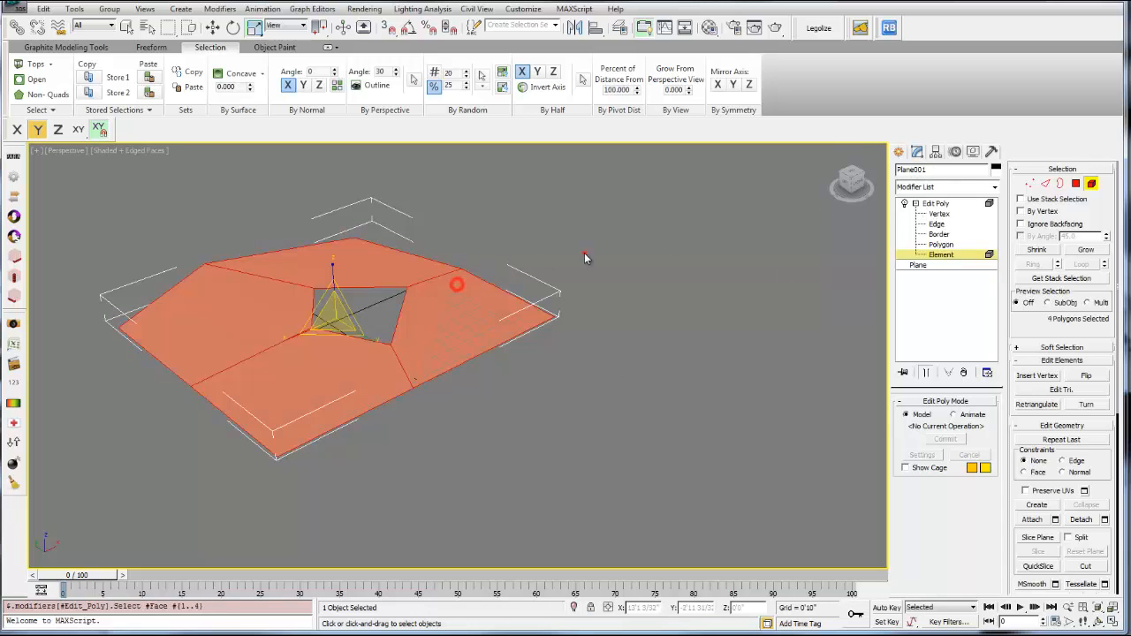
{"action": "left_click", "coordinate": [585, 254]}
{"action": "left_click", "coordinate": [488, 320]}
{"action": "middle_click_drag", "start_coordinate": [328, 404], "coordinate": [453, 400]}
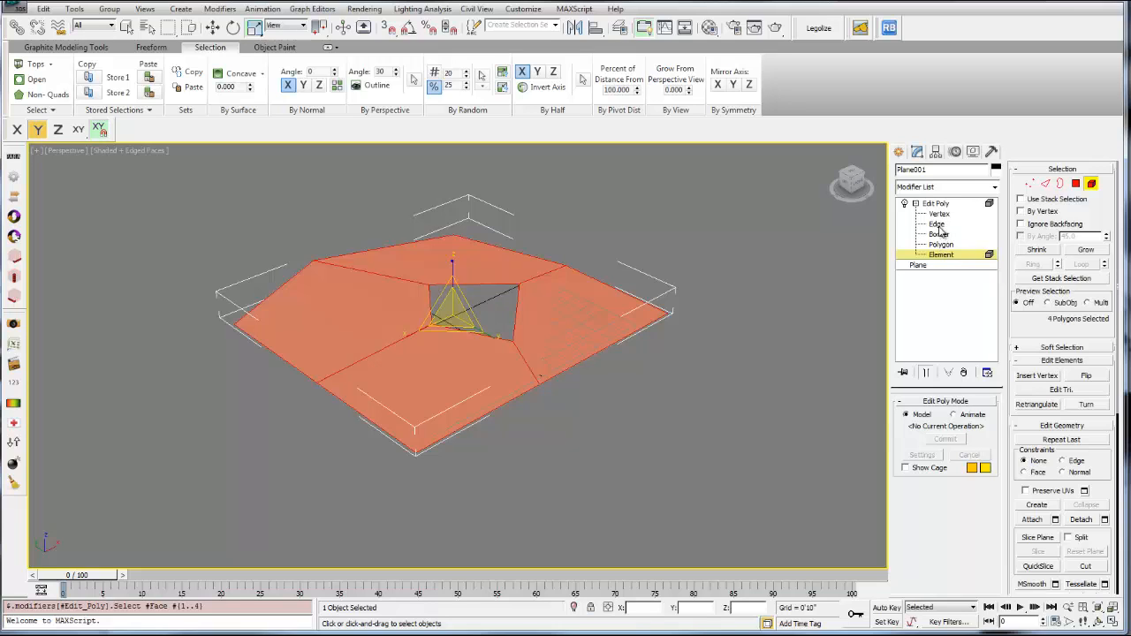
{"action": "middle_click_drag", "start_coordinate": [575, 305], "coordinate": [586, 308]}
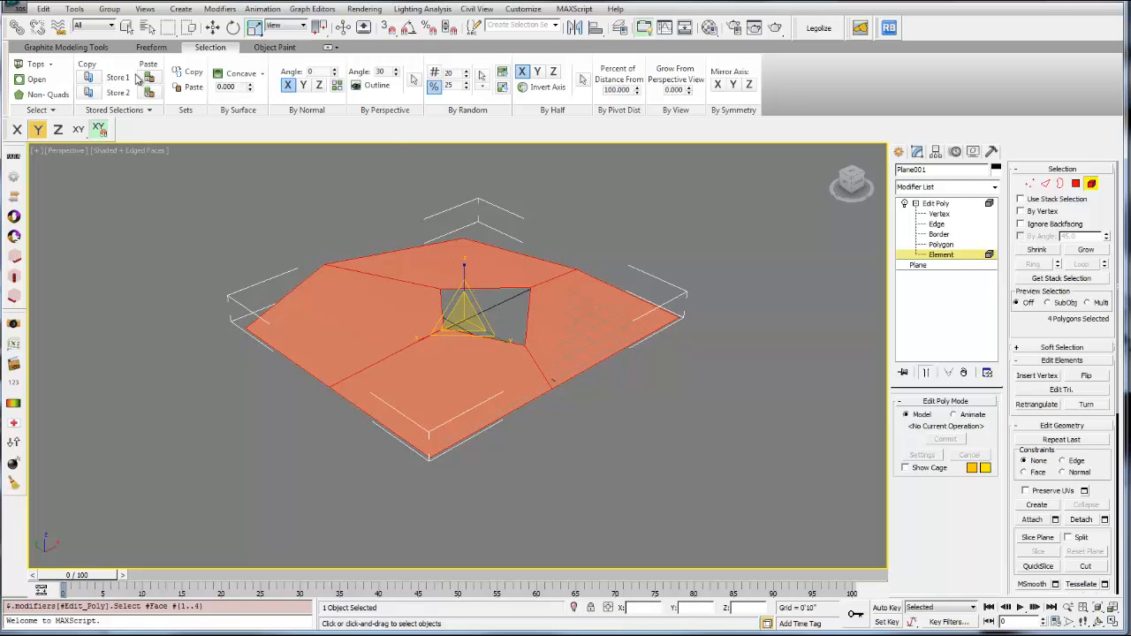
Switch from Element through Edge and Border to Polygon level, and select the polygon behind the hole.
{"action": "left_click", "coordinate": [53, 48]}
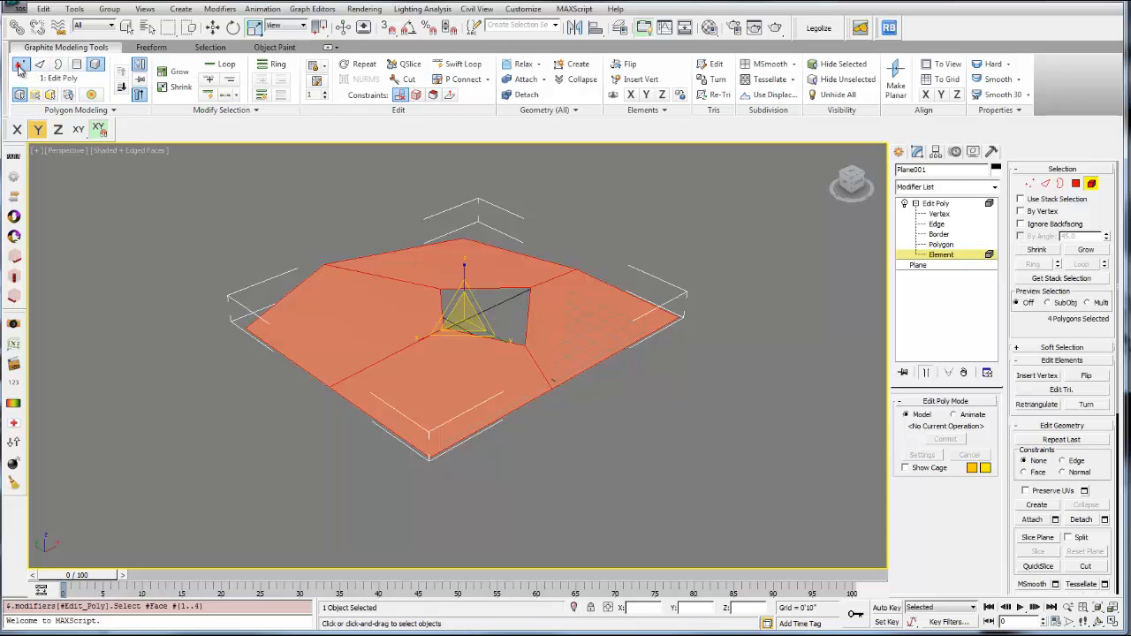
{"action": "left_click", "coordinate": [39, 65]}
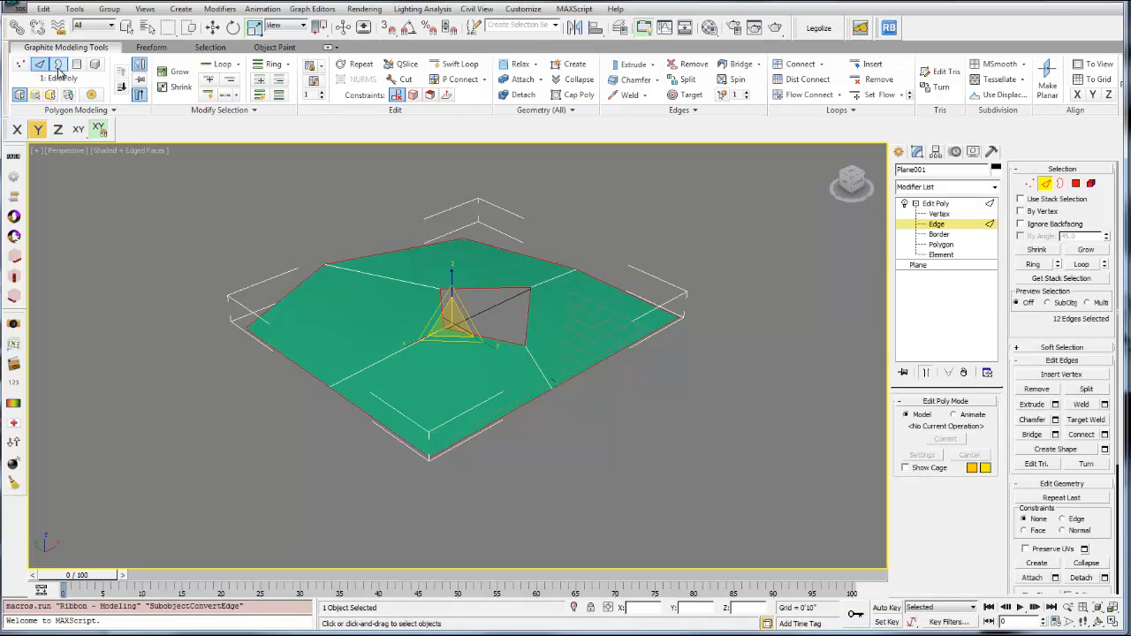
{"action": "left_click", "coordinate": [58, 65]}
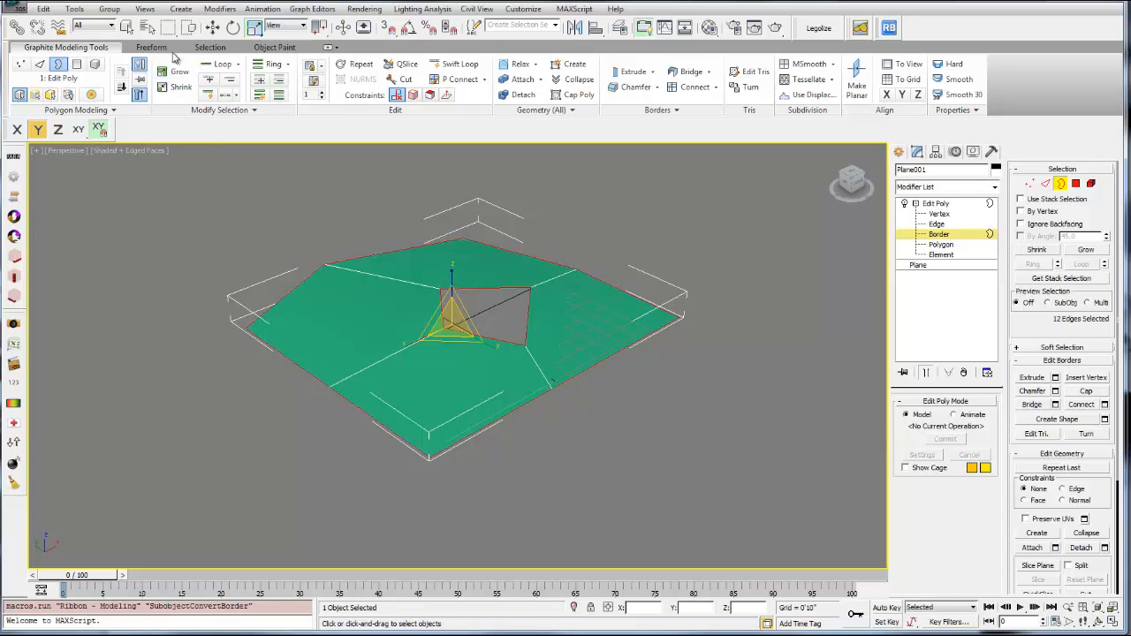
{"action": "left_click", "coordinate": [77, 64], "text": "ctrl"}
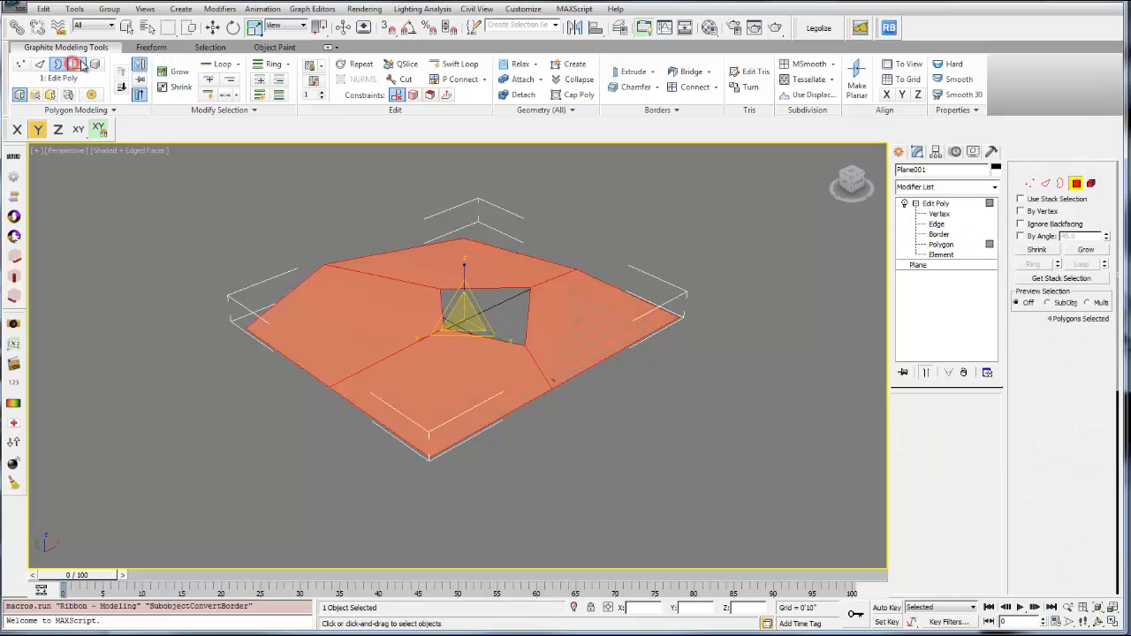
{"action": "left_click", "coordinate": [525, 321]}
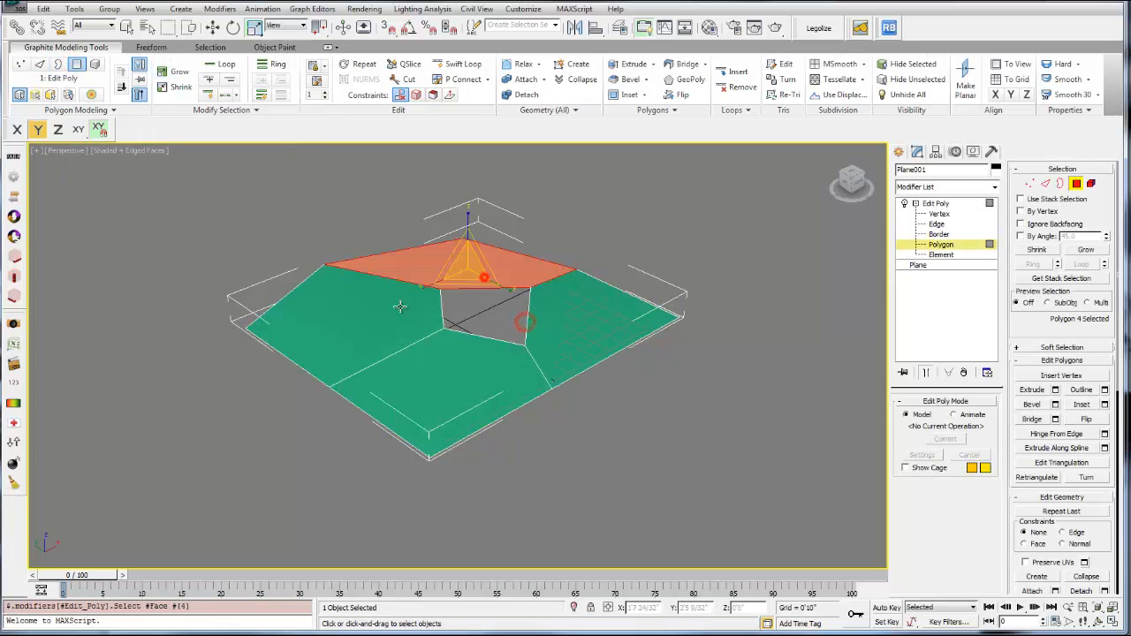
Extrude the polygon left of the hole to a height of about 19.27 using the By Polygon type.
{"action": "left_click", "coordinate": [400, 307]}
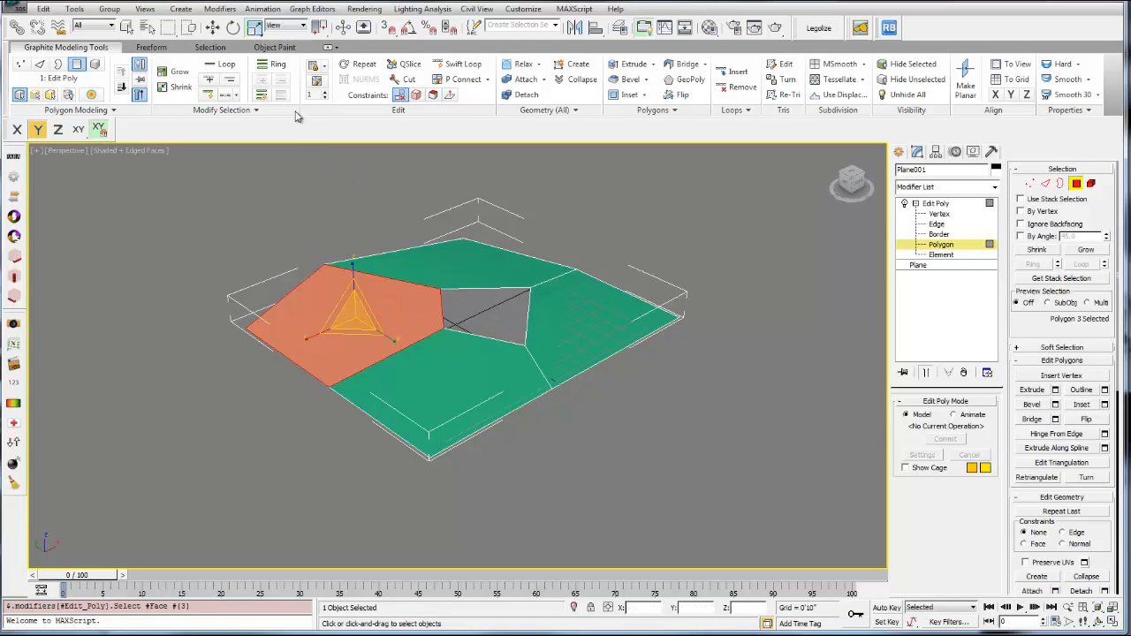
{"action": "left_click", "coordinate": [654, 67]}
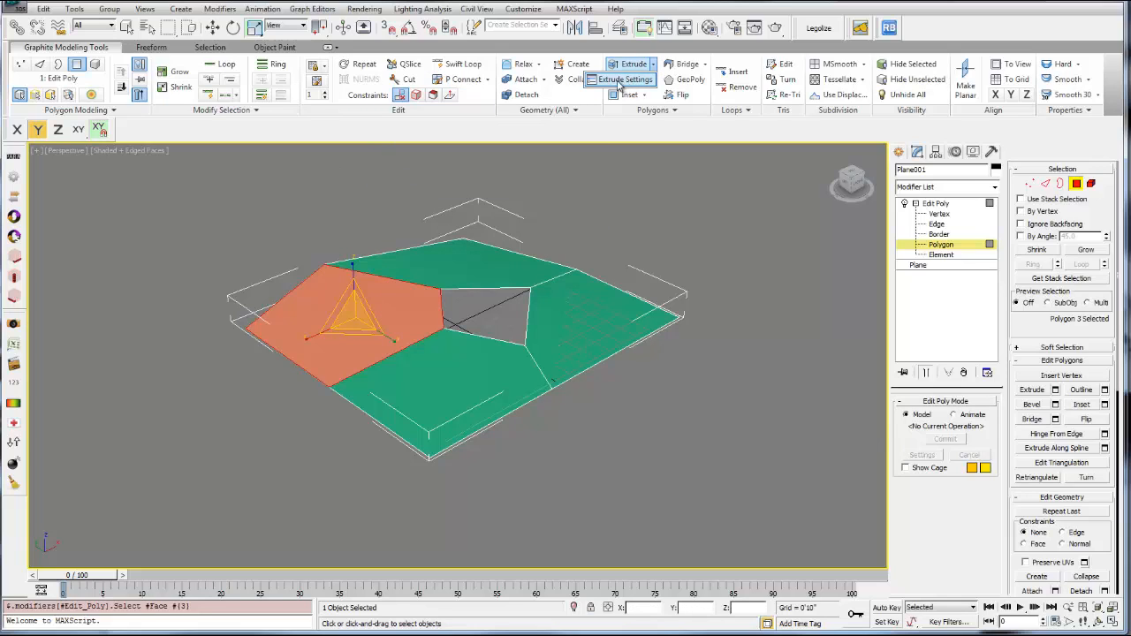
{"action": "left_click", "coordinate": [621, 84]}
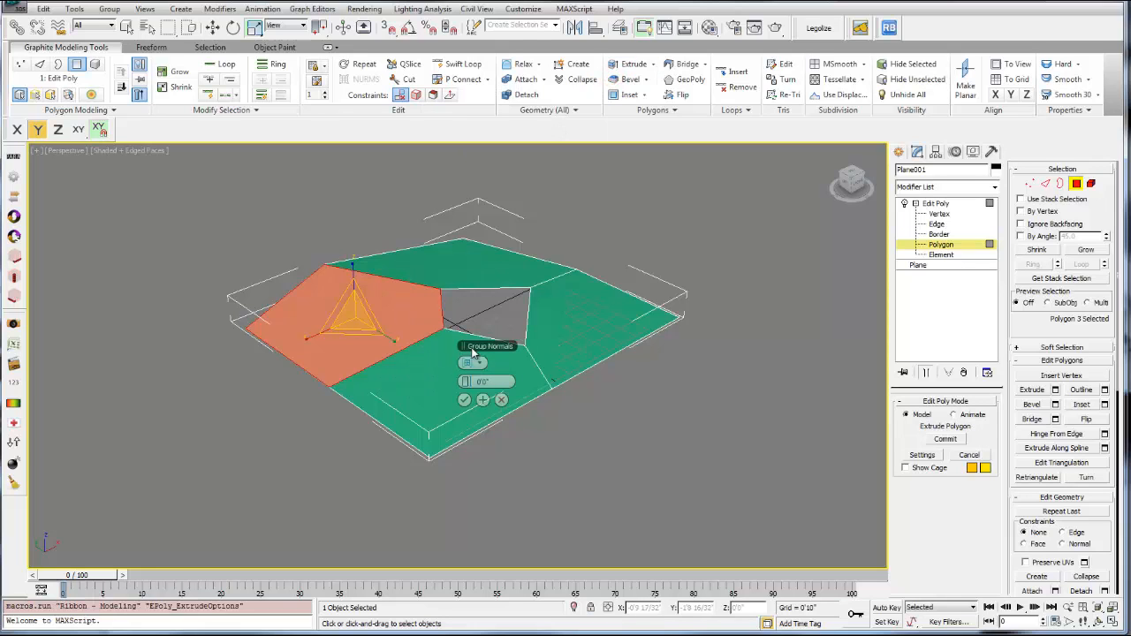
{"action": "left_click_drag", "start_coordinate": [472, 346], "coordinate": [522, 286]}
{"action": "left_click", "coordinate": [492, 265]}
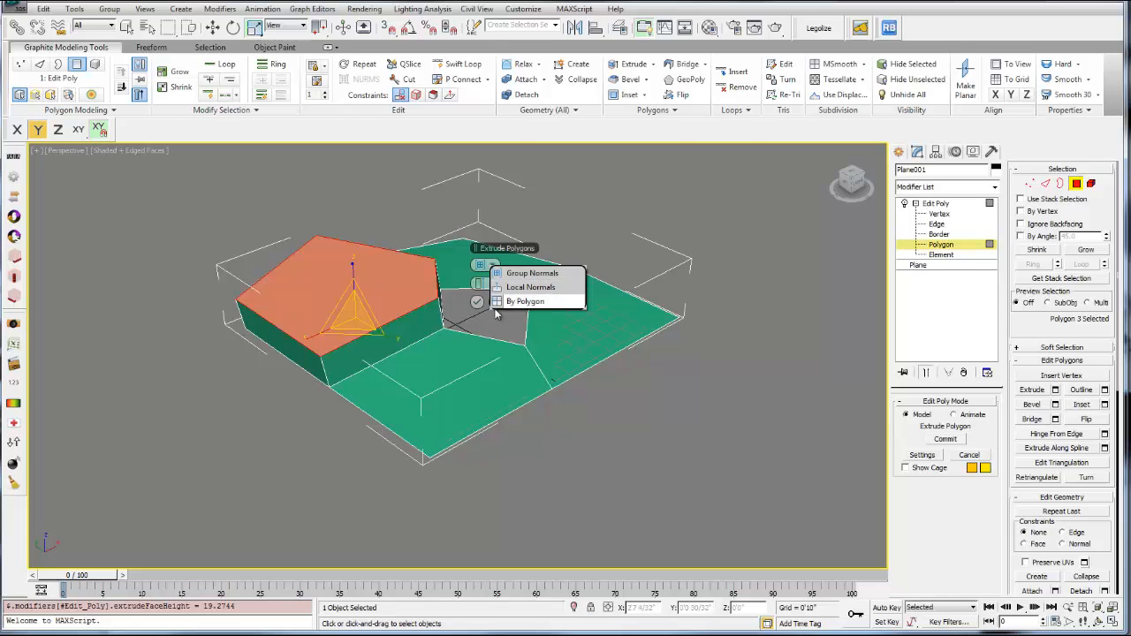
{"action": "left_click", "coordinate": [499, 301]}
{"action": "left_click", "coordinate": [476, 302]}
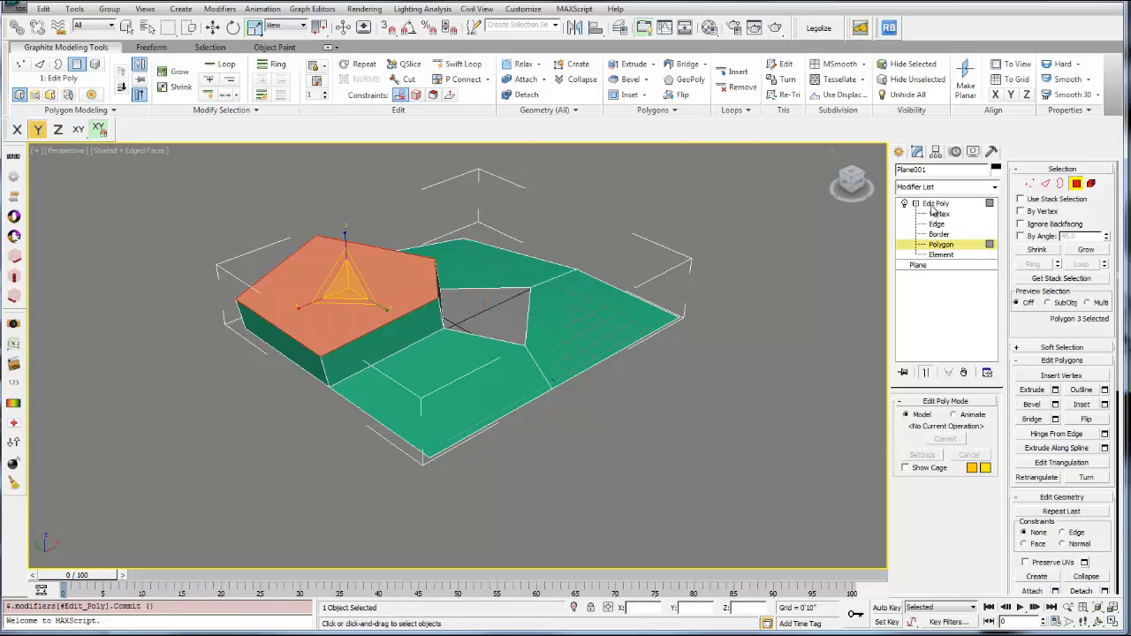
Leave Polygon level of the existing Edit Poly modifier and add a second Edit Poly modifier above it.
{"action": "left_click", "coordinate": [935, 204]}
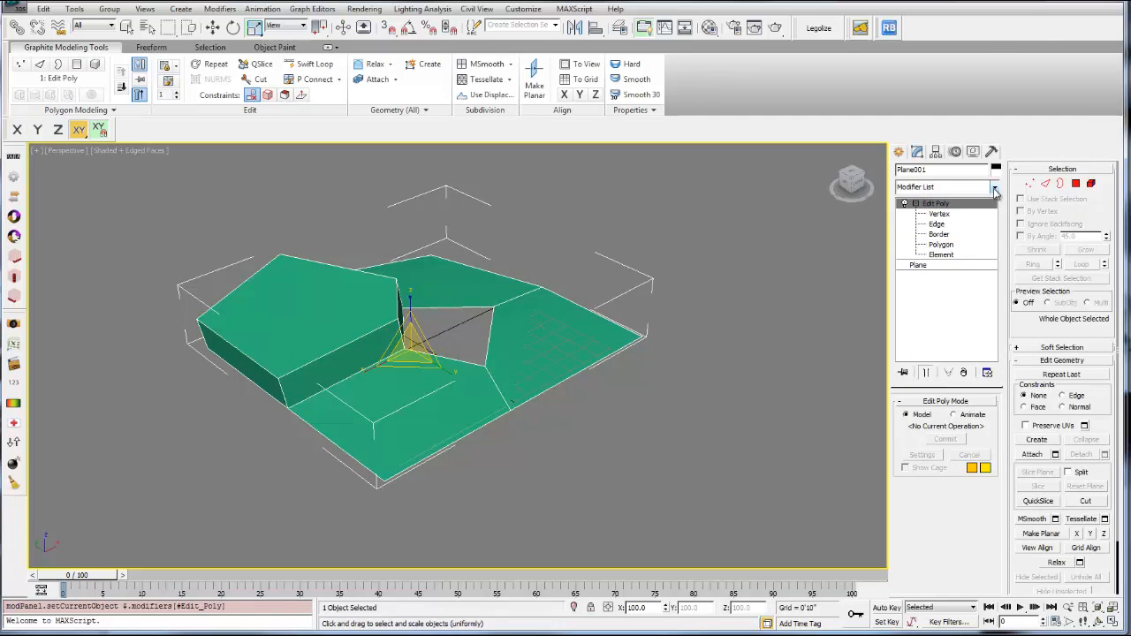
{"action": "left_click", "coordinate": [907, 204]}
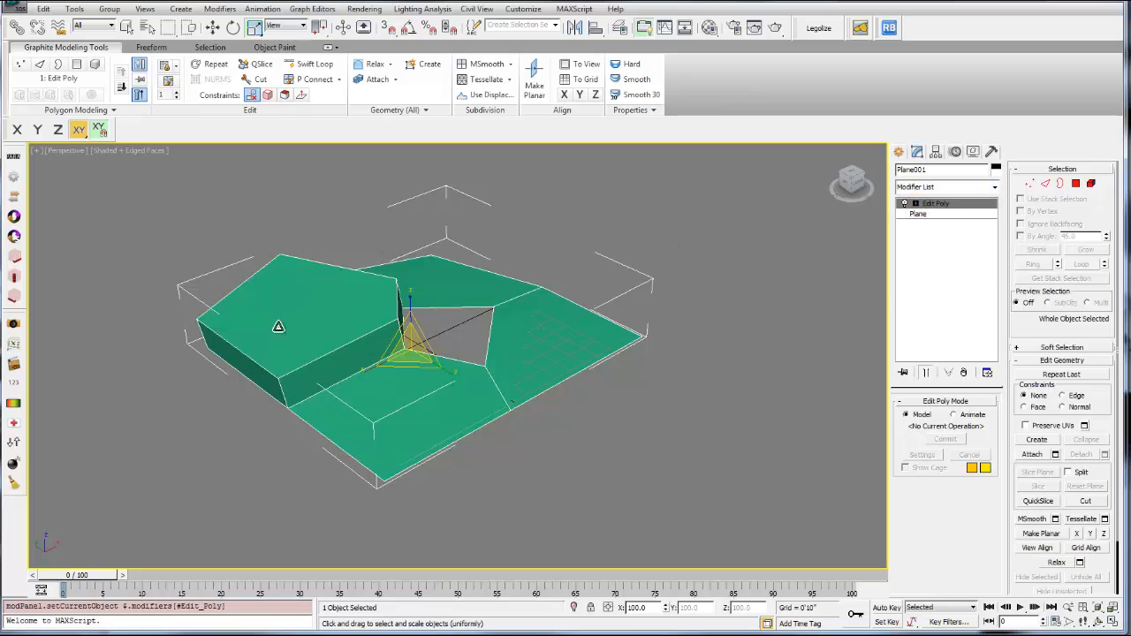
{"action": "left_click", "coordinate": [995, 188]}
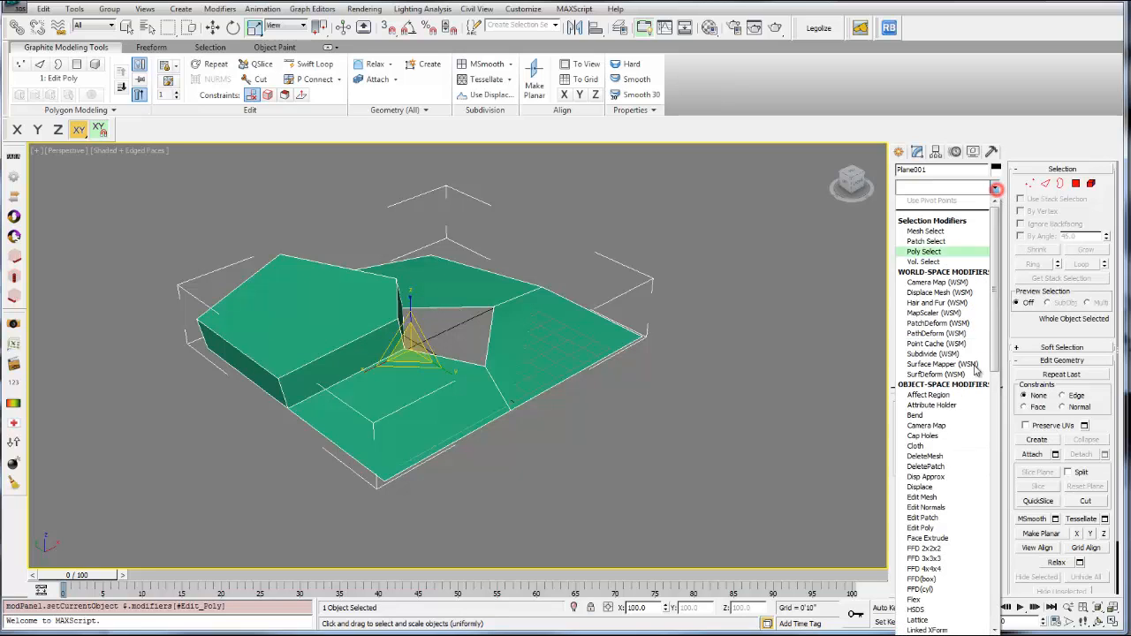
{"action": "left_click", "coordinate": [921, 529]}
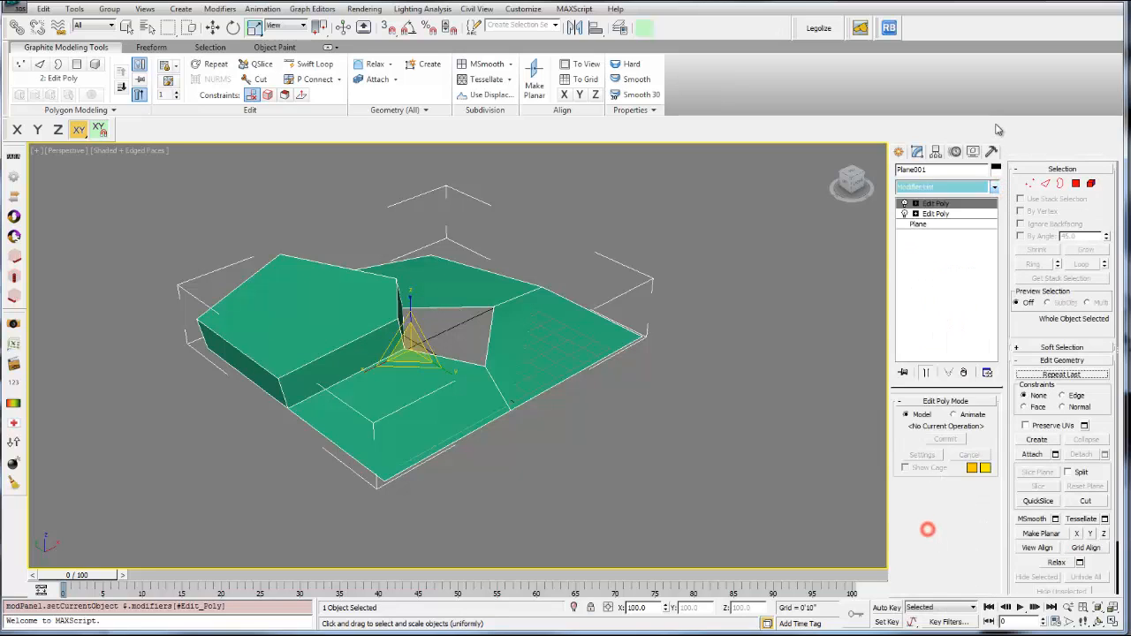
At Edge level of the new Edit Poly, chamfer the five edges around the junction of the back and right polygons by about 10.14, and return to object level.
{"action": "left_click", "coordinate": [928, 206]}
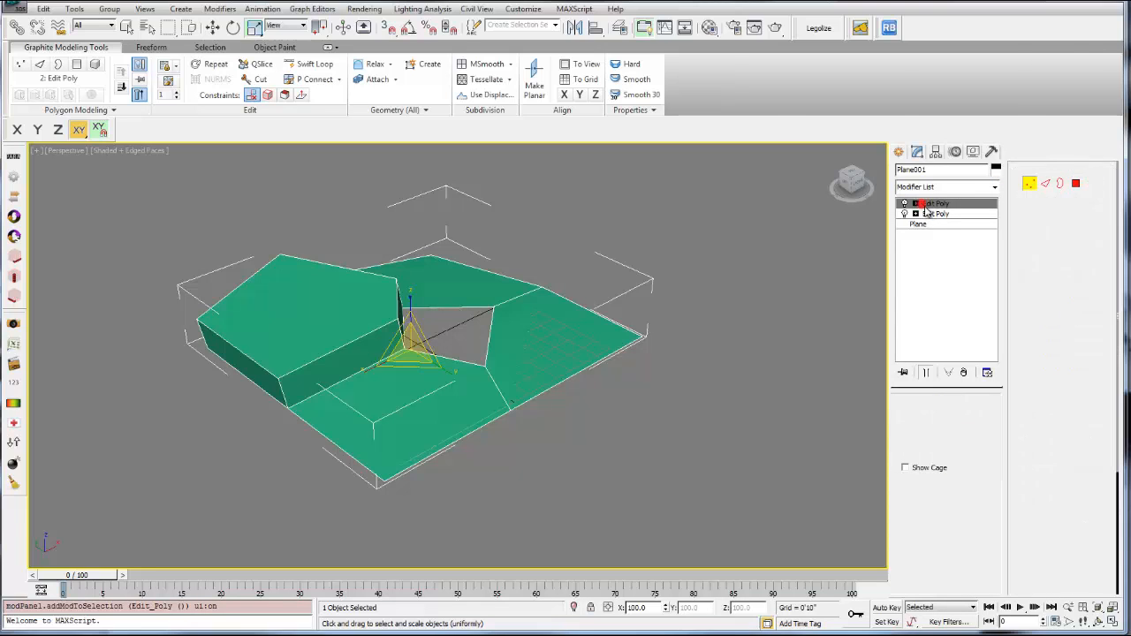
{"action": "left_click", "coordinate": [915, 204]}
{"action": "left_click", "coordinate": [937, 225]}
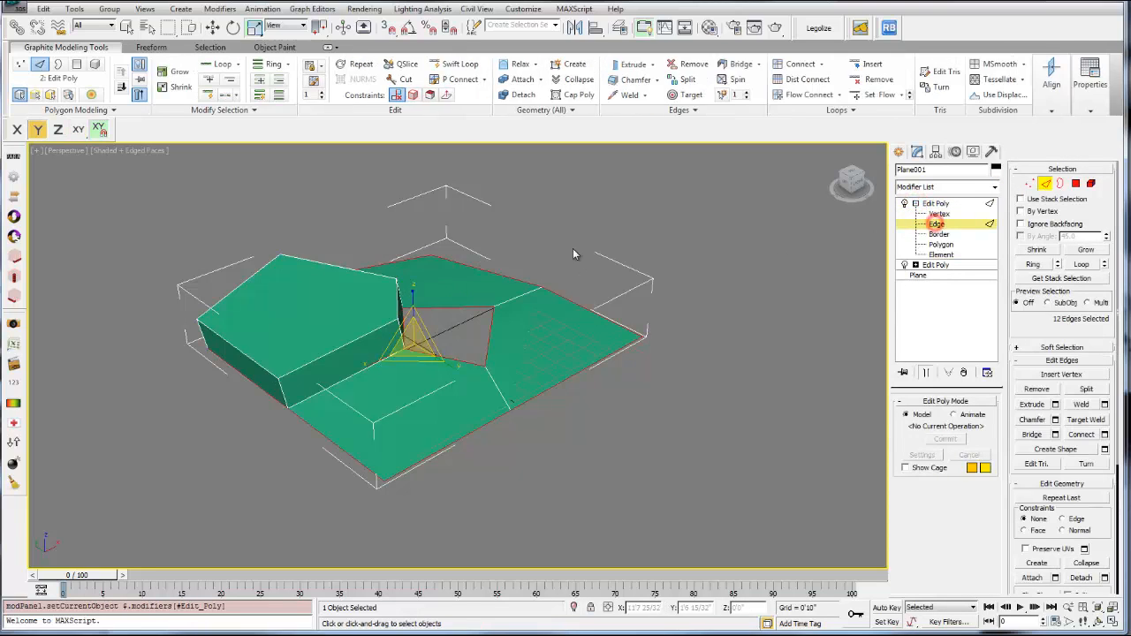
{"action": "left_click", "coordinate": [1056, 419]}
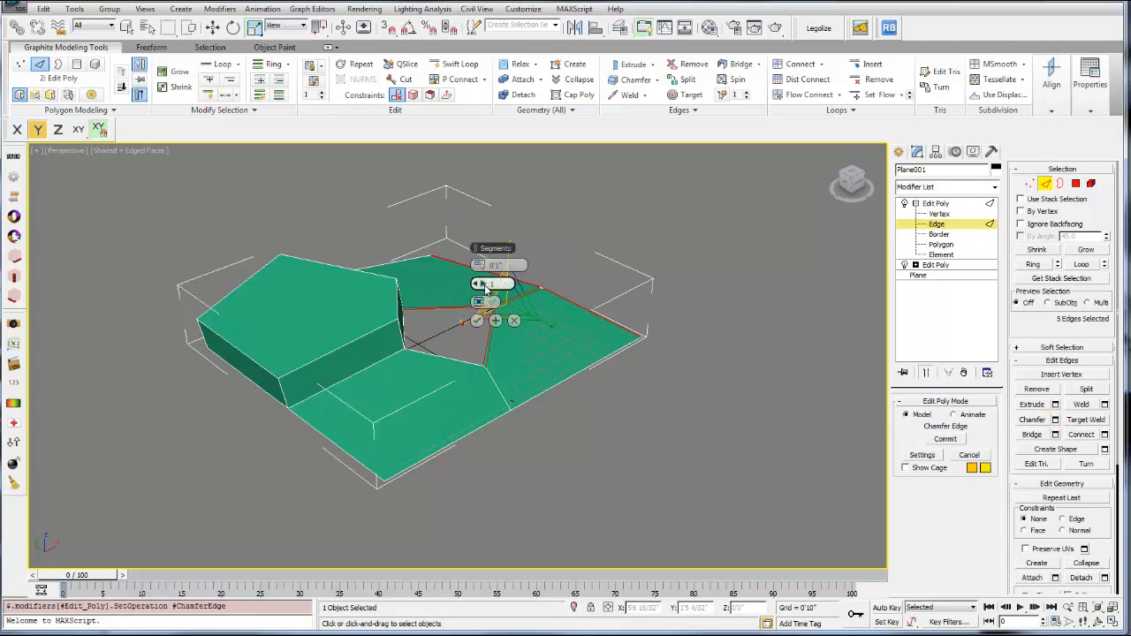
{"action": "left_click_drag", "start_coordinate": [479, 266], "coordinate": [477, 316]}
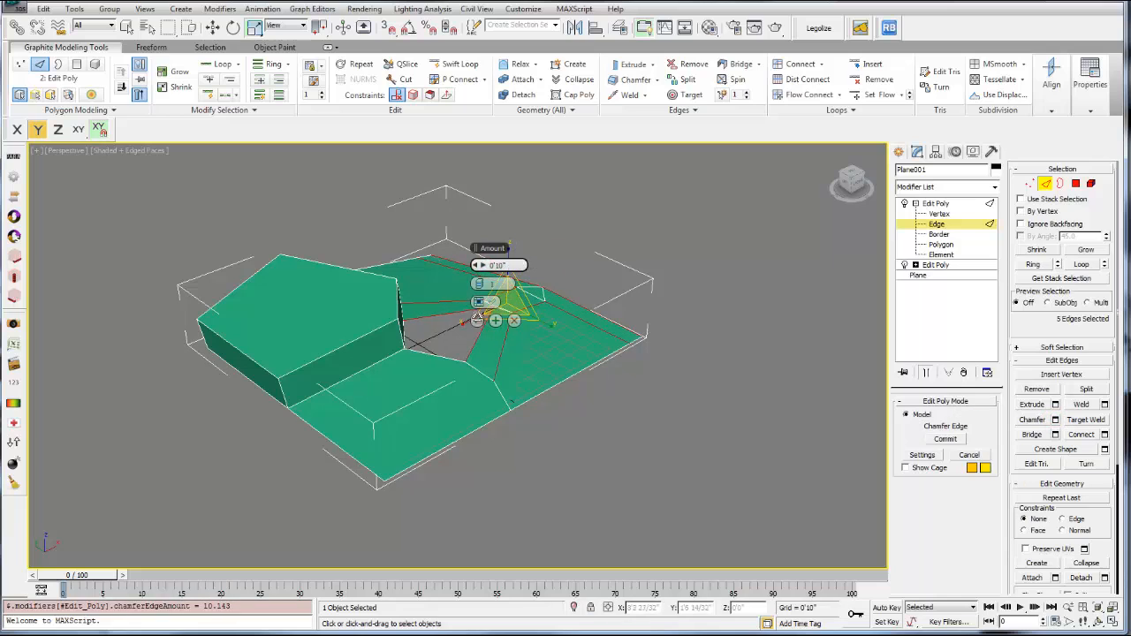
{"action": "left_click", "coordinate": [478, 320]}
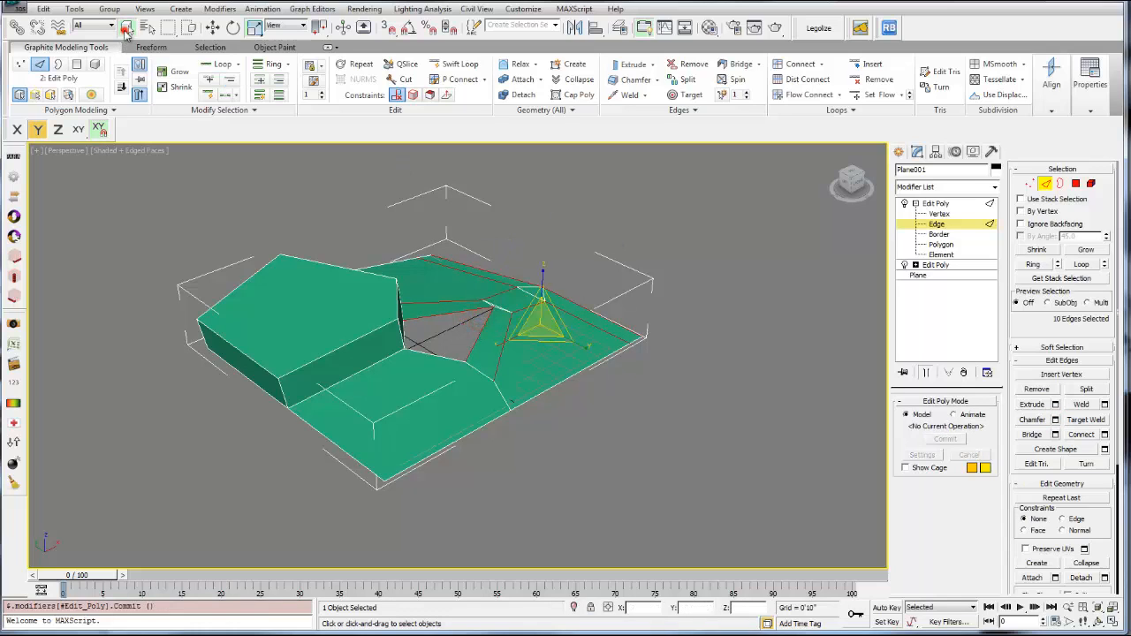
{"action": "left_click", "coordinate": [561, 239]}
{"action": "left_click", "coordinate": [934, 205]}
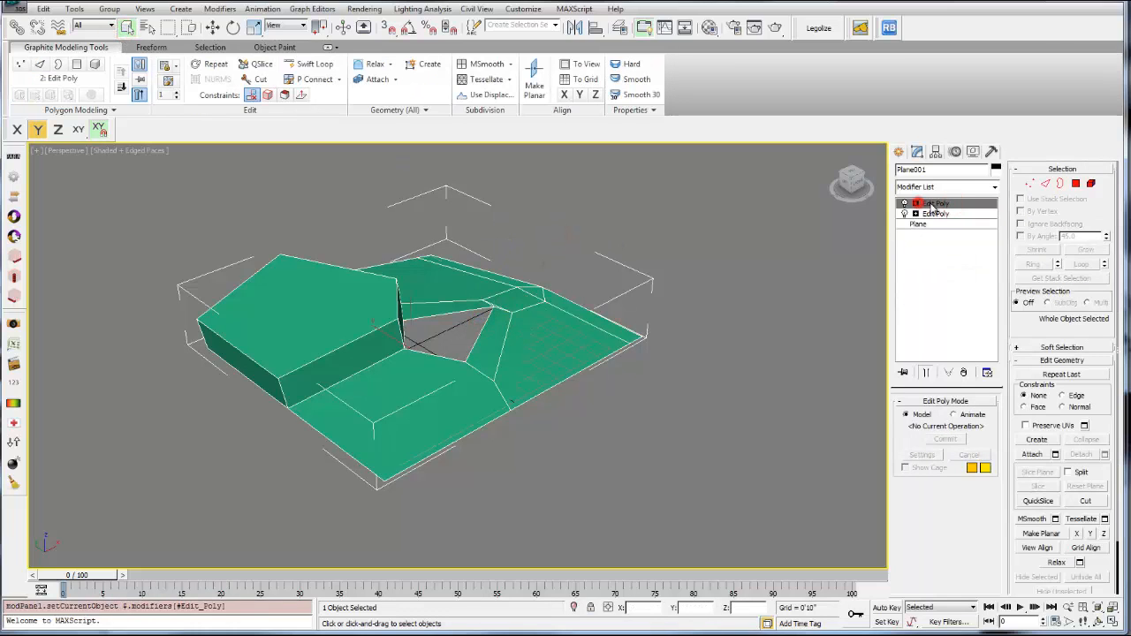
Toggle the upper and lower Edit Poly modifiers off and on to compare their effects, leaving both enabled.
{"action": "left_click", "coordinate": [924, 215]}
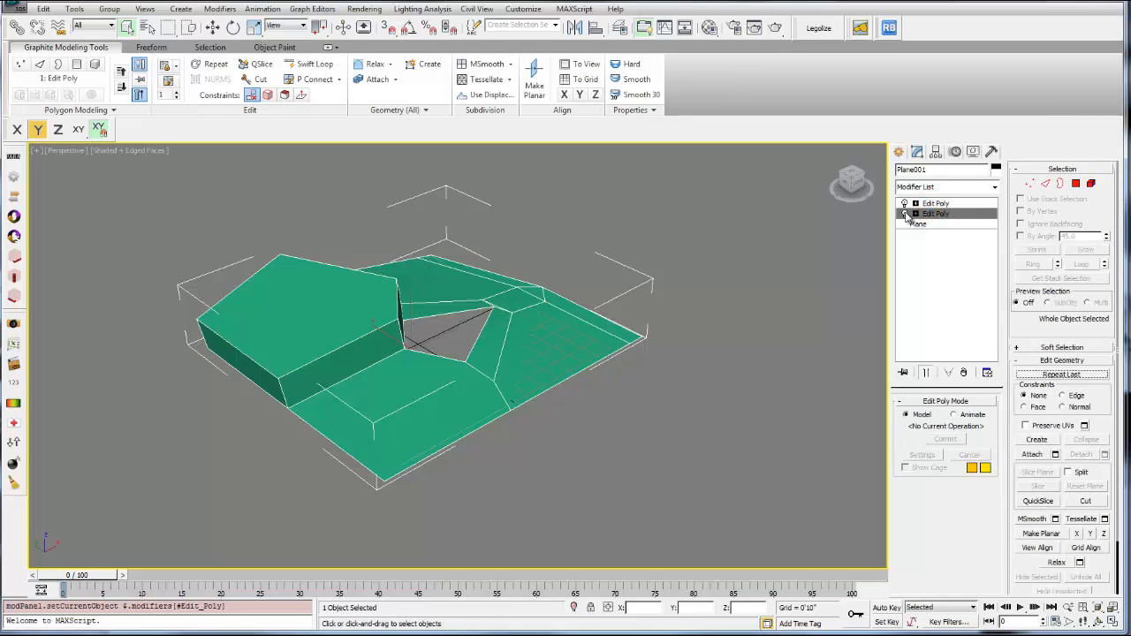
{"action": "left_click", "coordinate": [904, 205]}
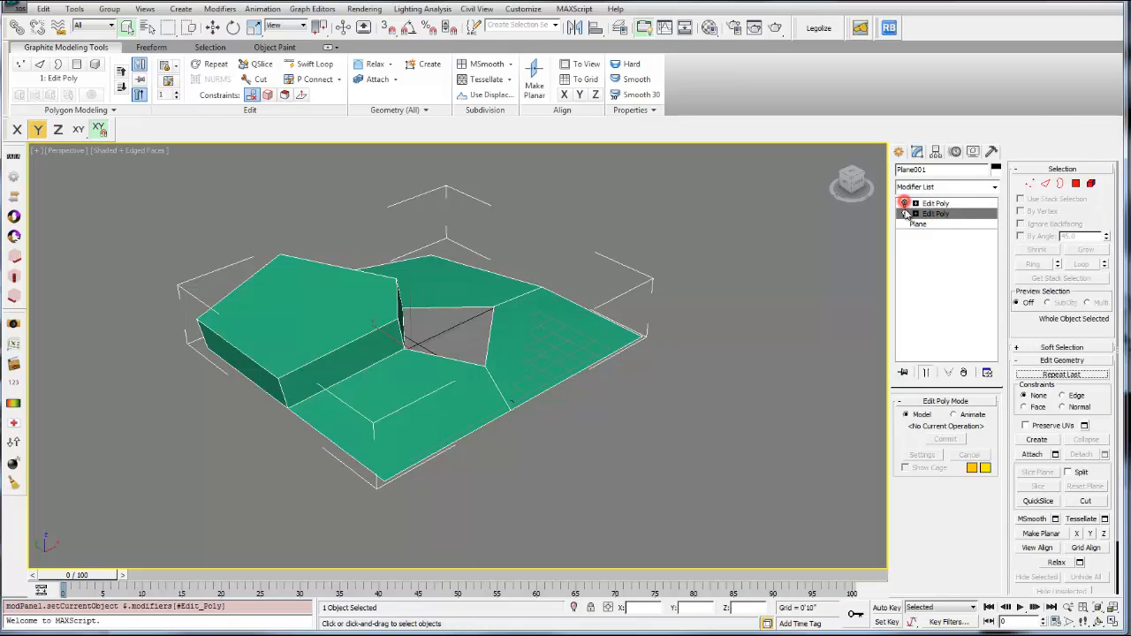
{"action": "left_click", "coordinate": [904, 205]}
{"action": "left_click", "coordinate": [904, 214]}
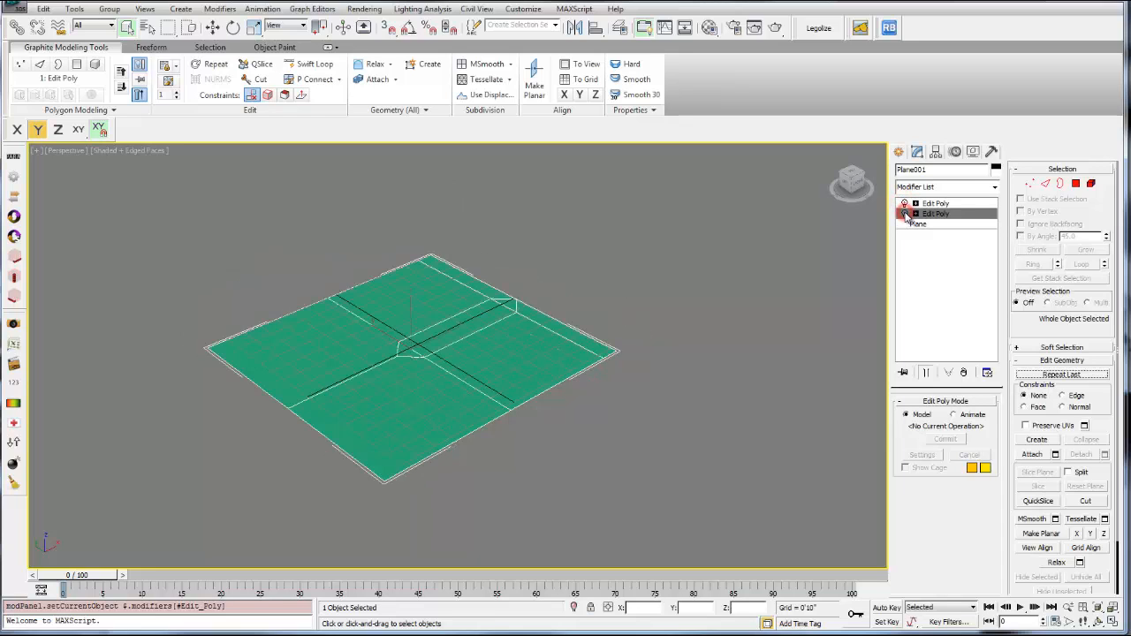
{"action": "left_click", "coordinate": [904, 214]}
{"action": "left_click", "coordinate": [904, 214]}
{"action": "left_click", "coordinate": [905, 214]}
{"action": "left_click", "coordinate": [904, 204]}
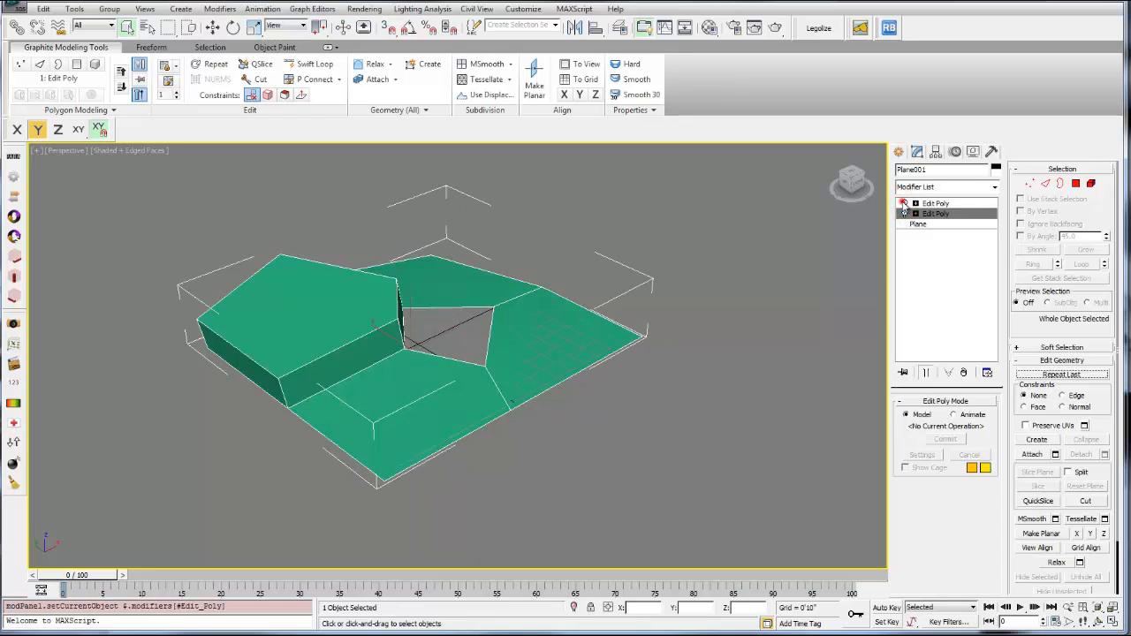
{"action": "left_click", "coordinate": [904, 204]}
{"action": "left_click", "coordinate": [905, 204]}
{"action": "left_click", "coordinate": [904, 204]}
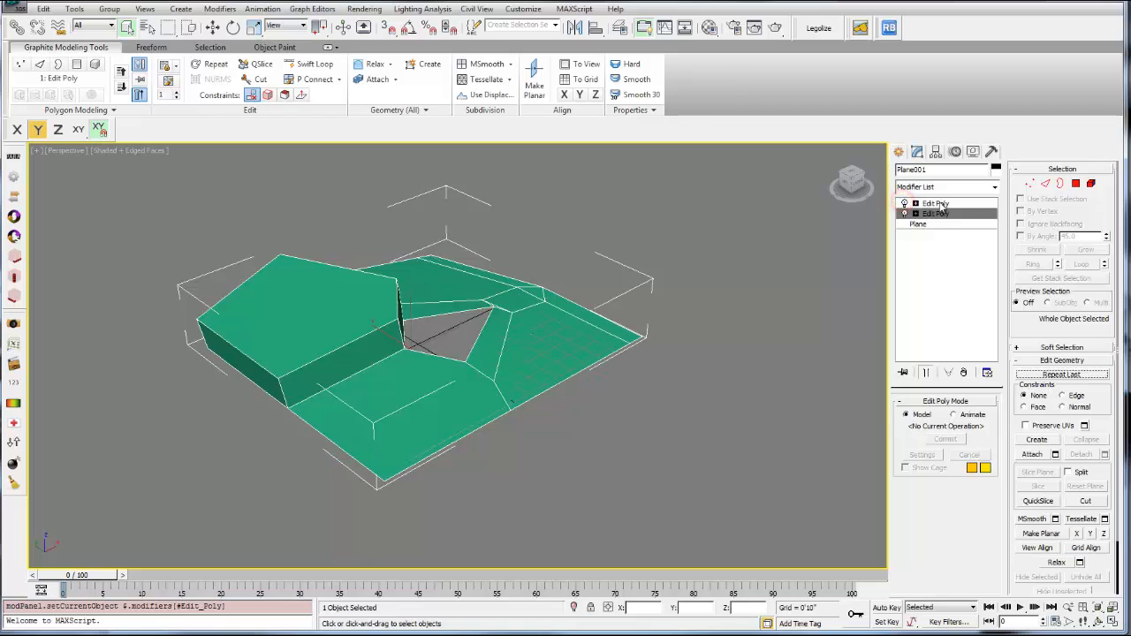
Rename the upper Edit Poly modifier as Chamfer Vertices.
{"action": "left_click", "coordinate": [939, 204]}
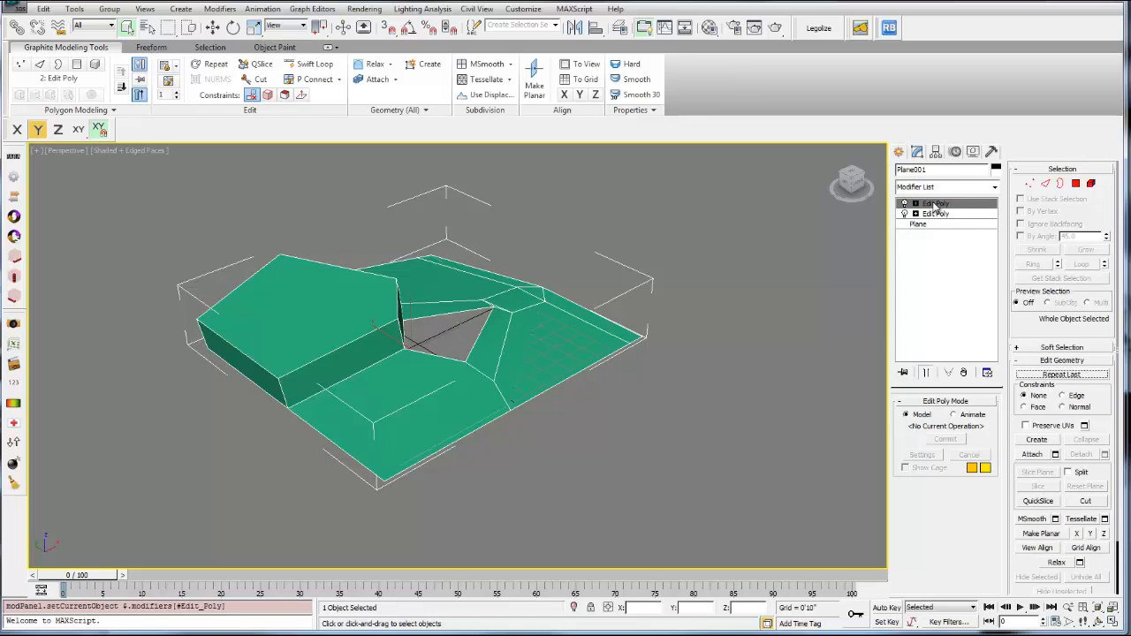
{"action": "right_click", "coordinate": [935, 206]}
{"action": "left_click", "coordinate": [967, 210]}
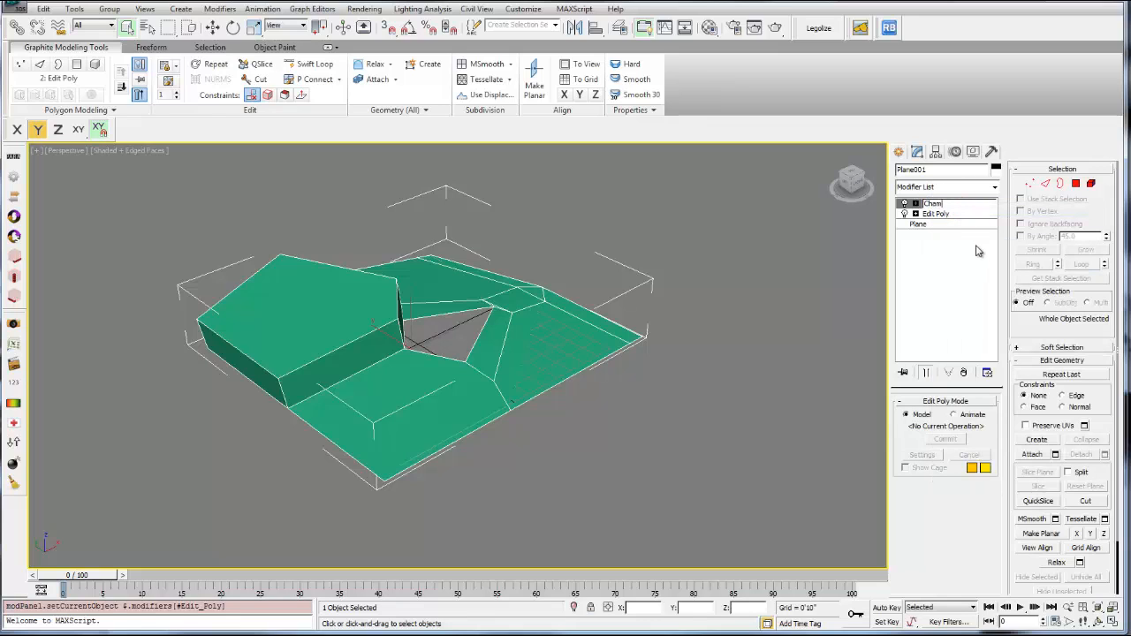
{"action": "type", "text": "Chamfer Vertices"}
{"action": "key", "text": "Return"}
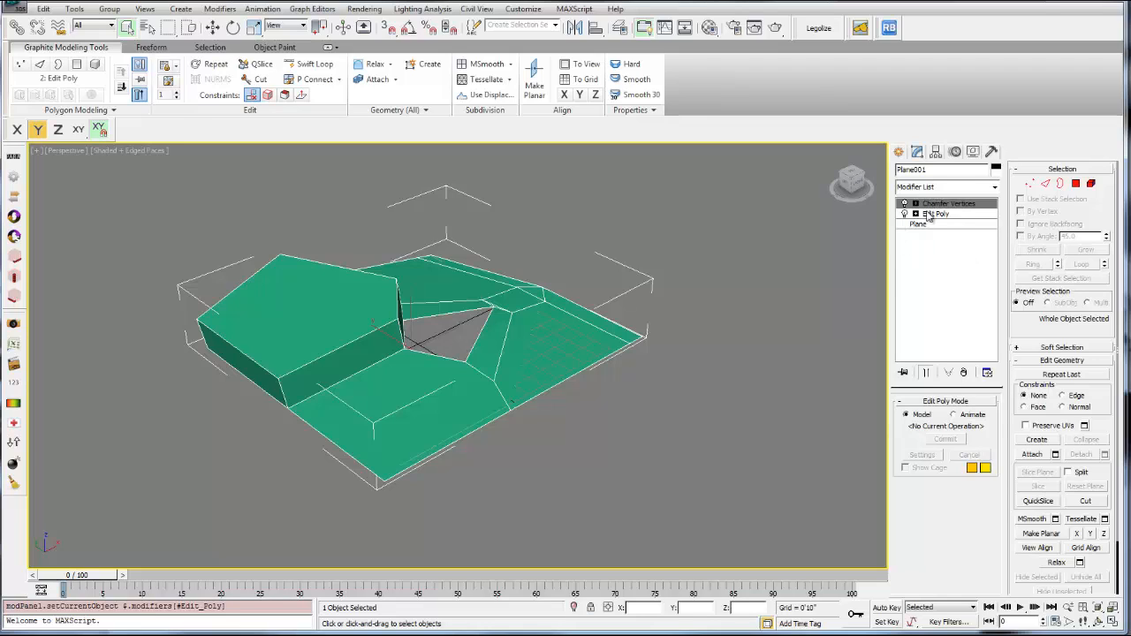